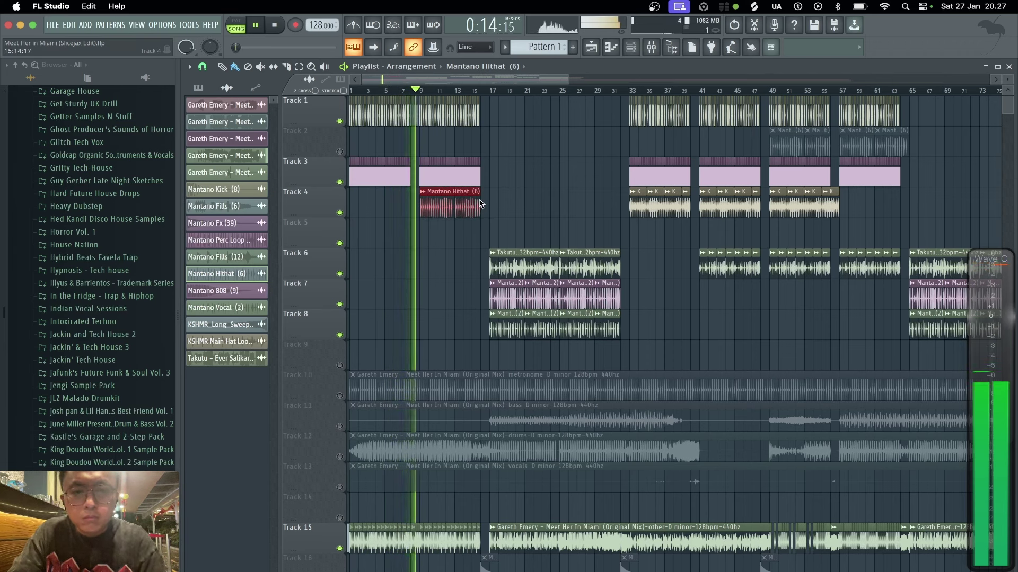
# - Add a second Mantano Hithat (6) clip at bar 13 on Track 4 and move both hihat clips to Track 5
pyautogui.scroll(4, 448, 90)
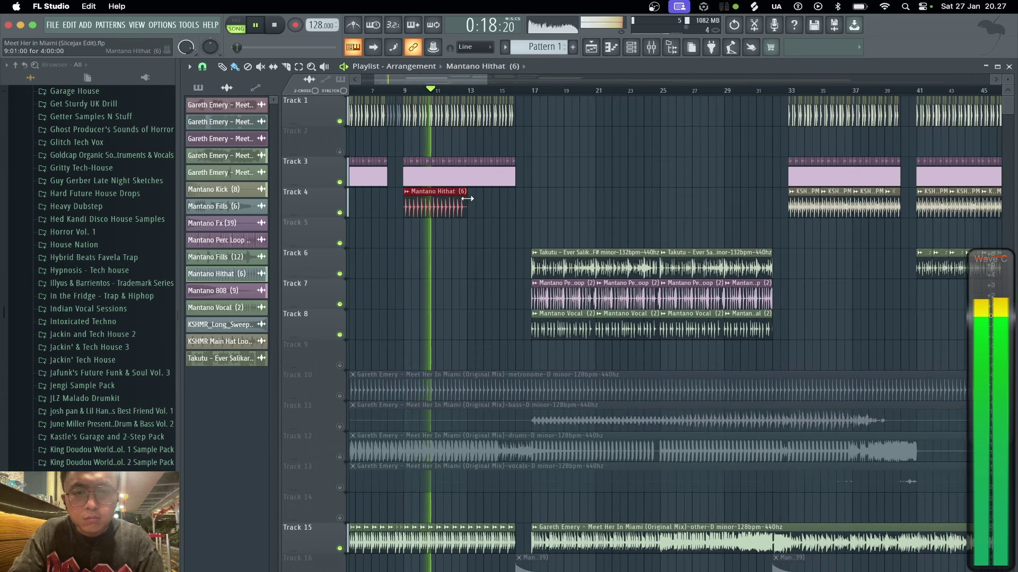
pyautogui.click(471, 202)
pyautogui.rightClick(474, 201)
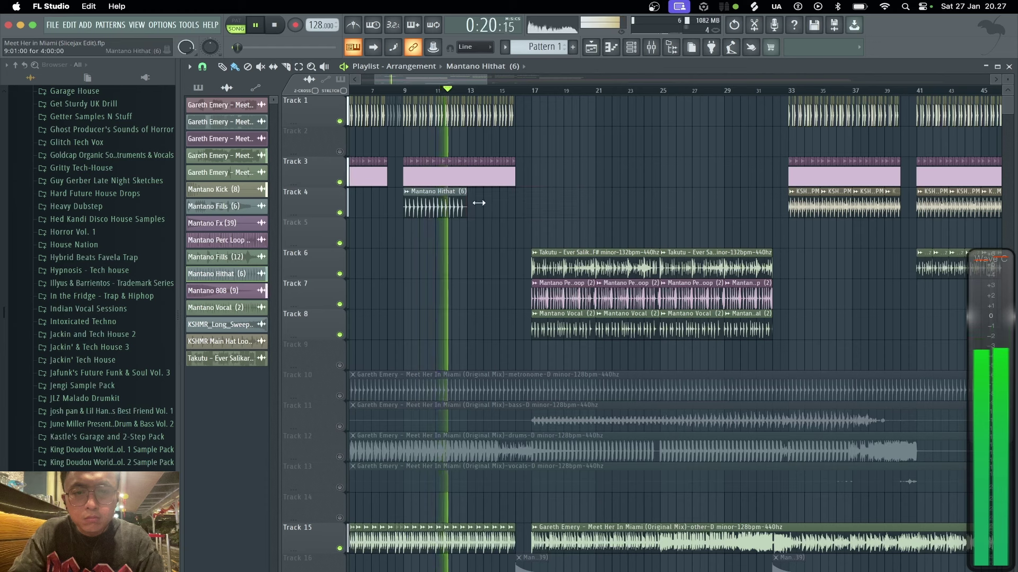
pyautogui.click(476, 206)
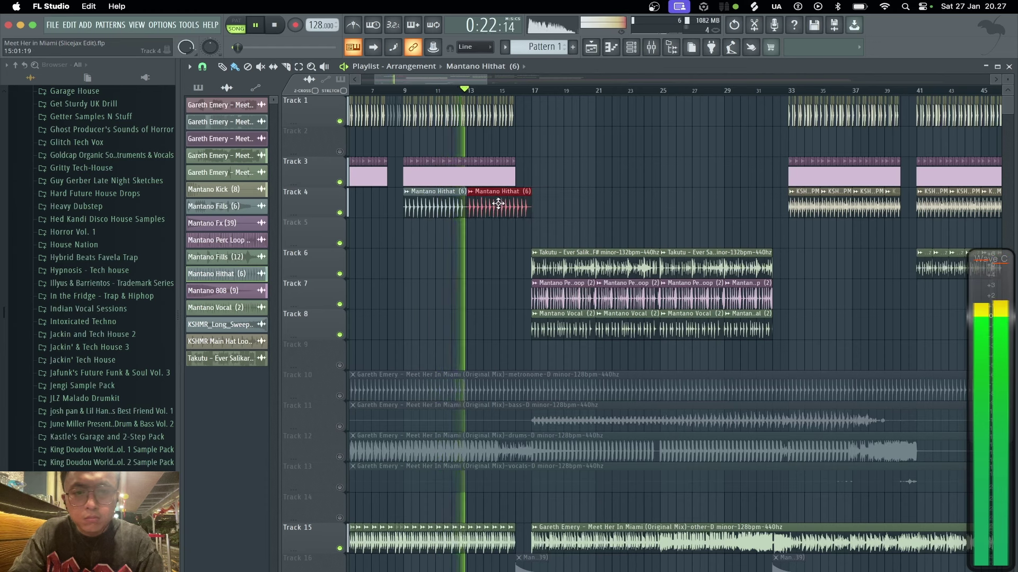
pyautogui.moveTo(568, 195); pyautogui.dragTo(436, 199)
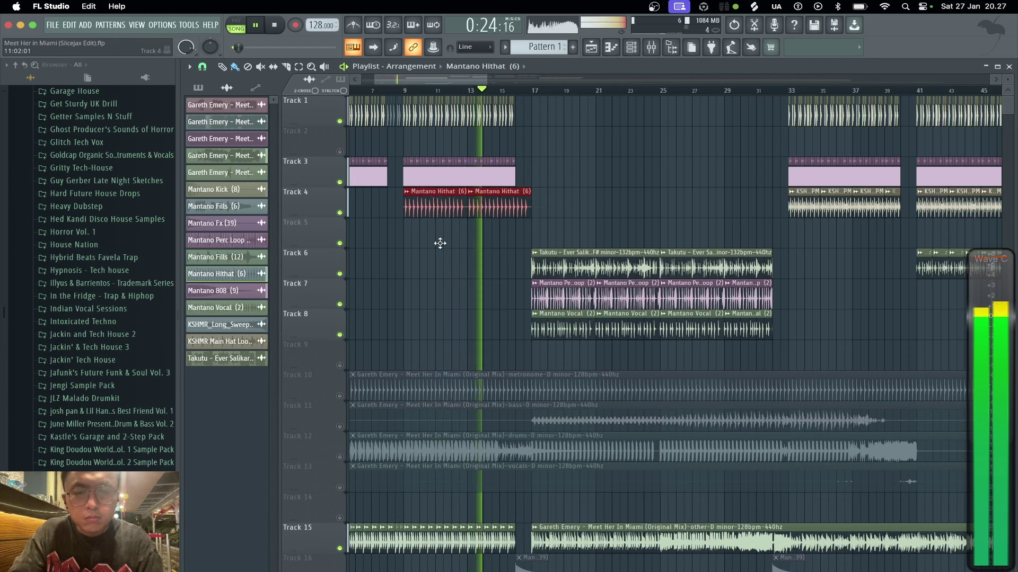
pyautogui.moveTo(440, 243); pyautogui.dragTo(442, 251)
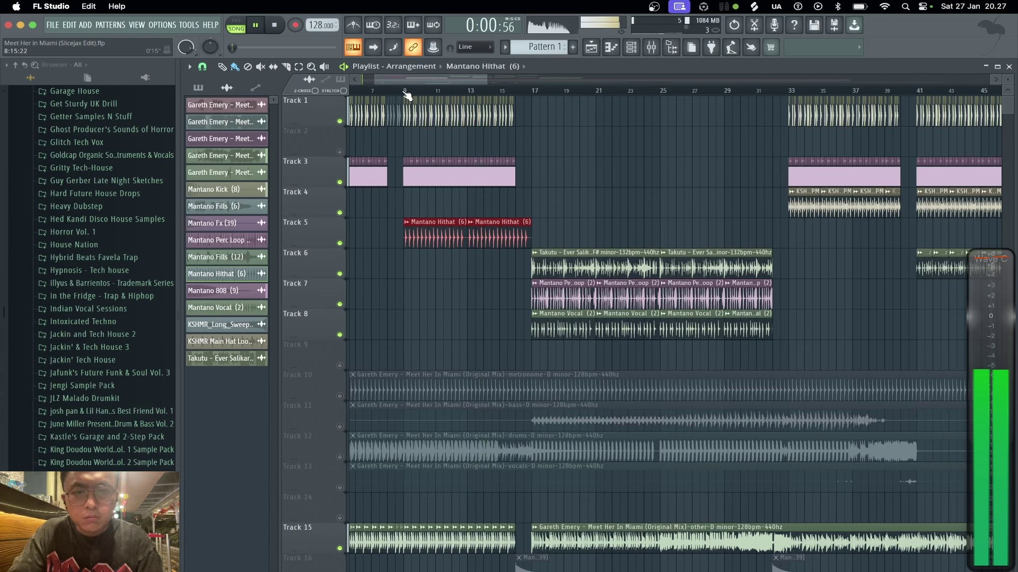
# - Slice the end of the first Track 5 hihat clip and copy a one-beat piece into the silent last beat before bar 13
pyautogui.scroll(4, 405, 94)
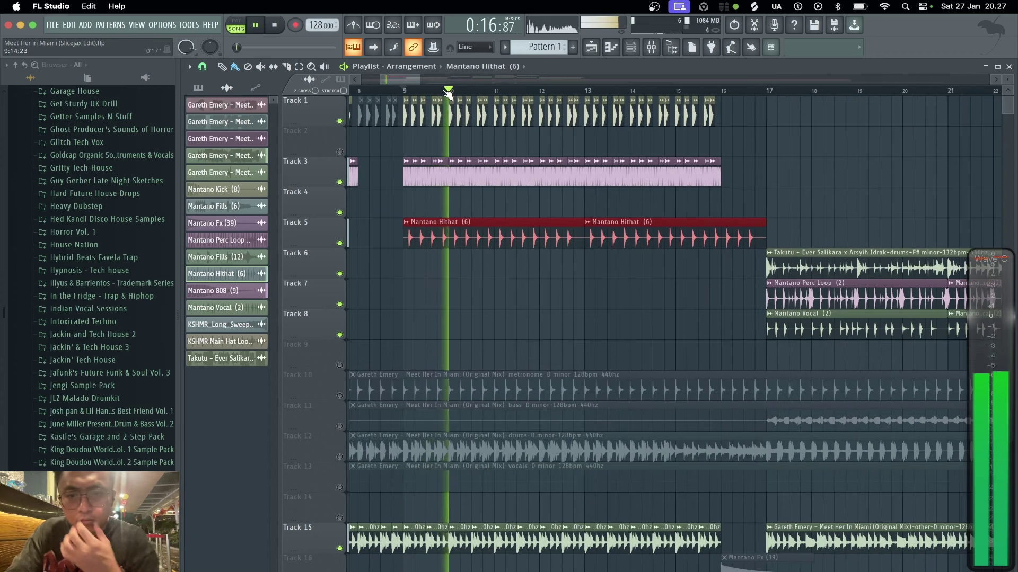
pyautogui.click(568, 205)
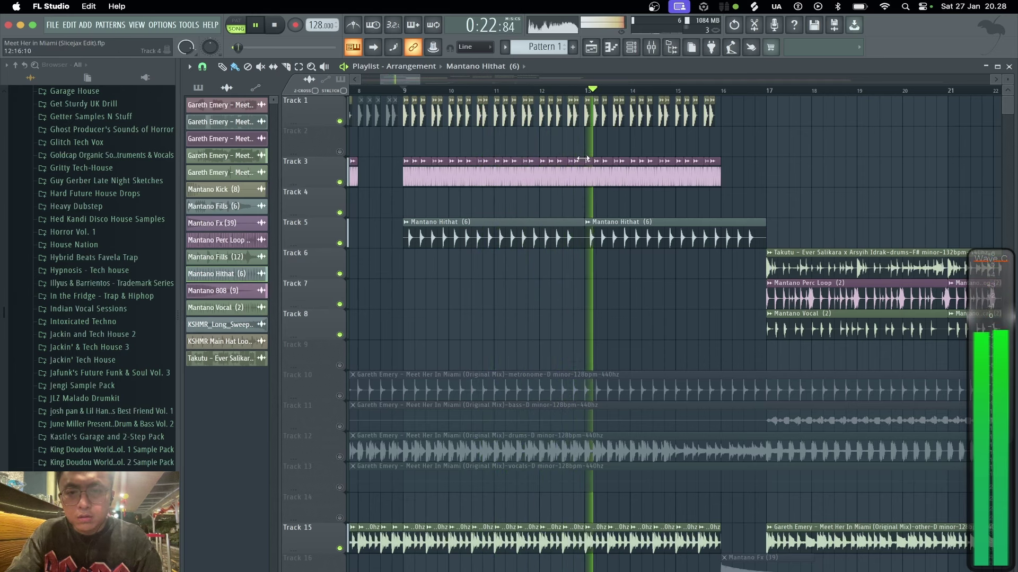
pyautogui.press('space')
pyautogui.press('space')
pyautogui.scroll(5, 570, 94)
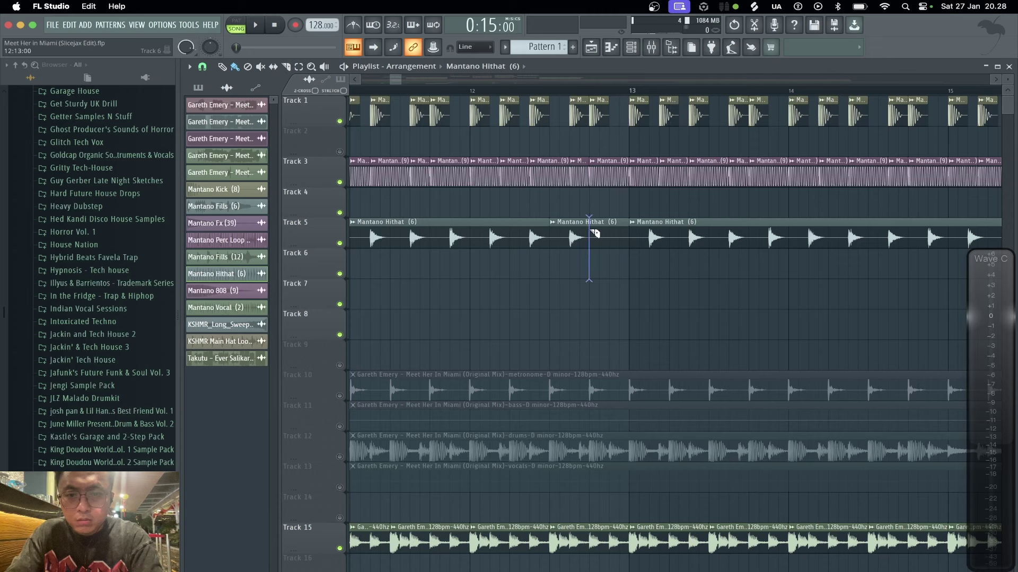
pyautogui.press('space')
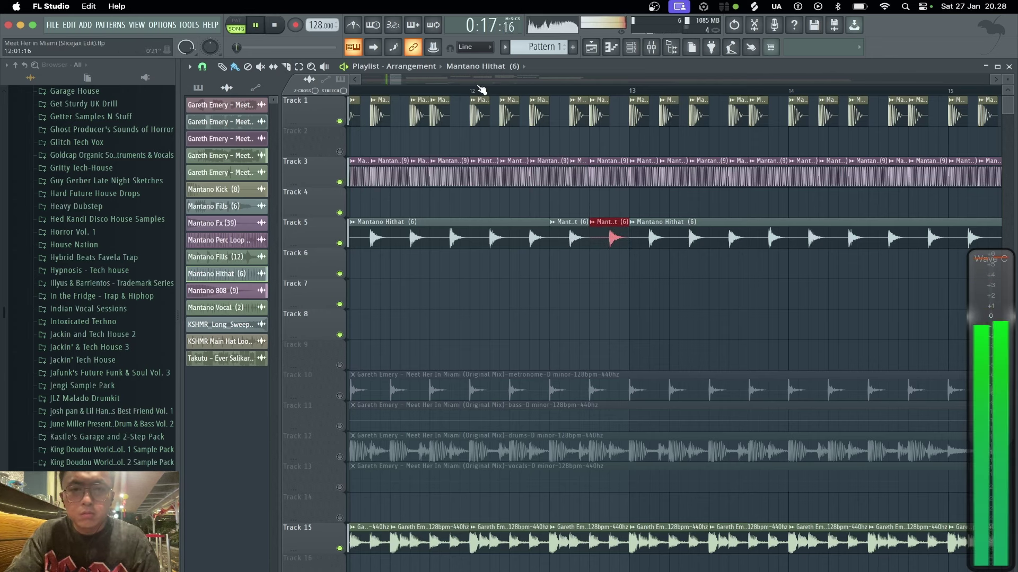
# - Shorten the second Mantano Hithat (6) clip on Track 5 to three bars so it ends at bar 16
pyautogui.scroll(-5, 479, 94)
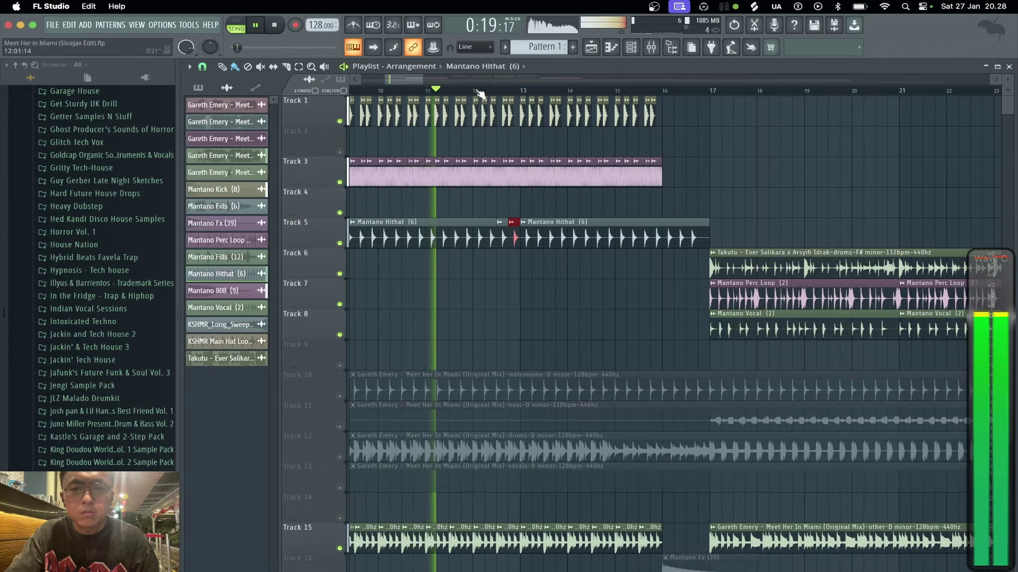
pyautogui.moveTo(708, 230); pyautogui.dragTo(664, 232)
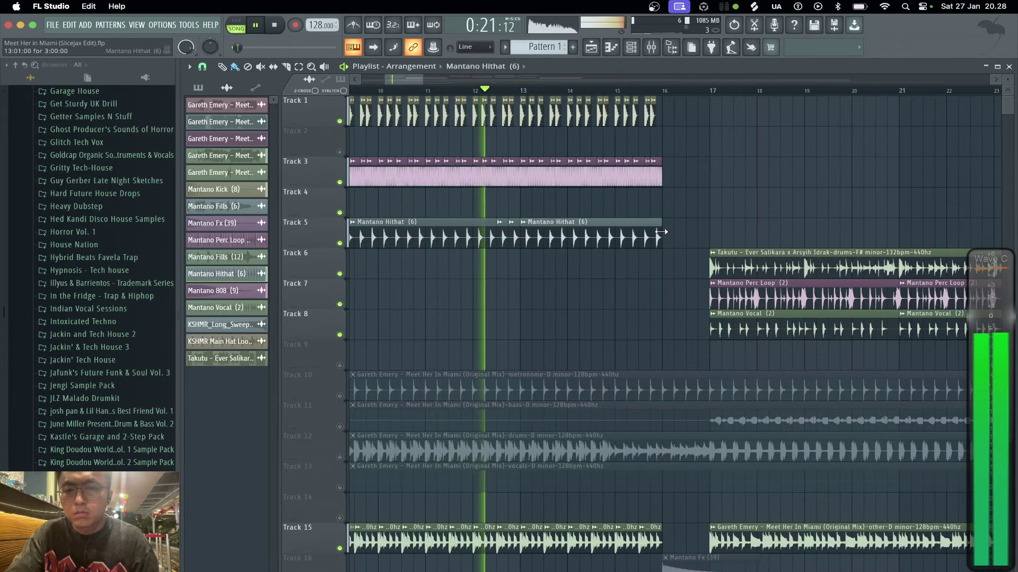
pyautogui.scroll(-4, 525, 89)
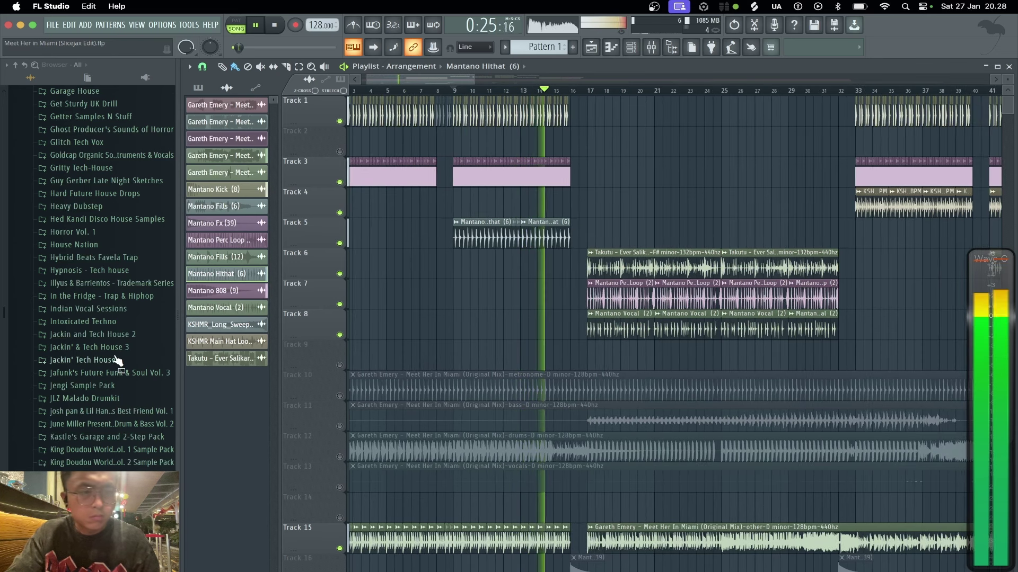
pyautogui.scroll(-10, 104, 363)
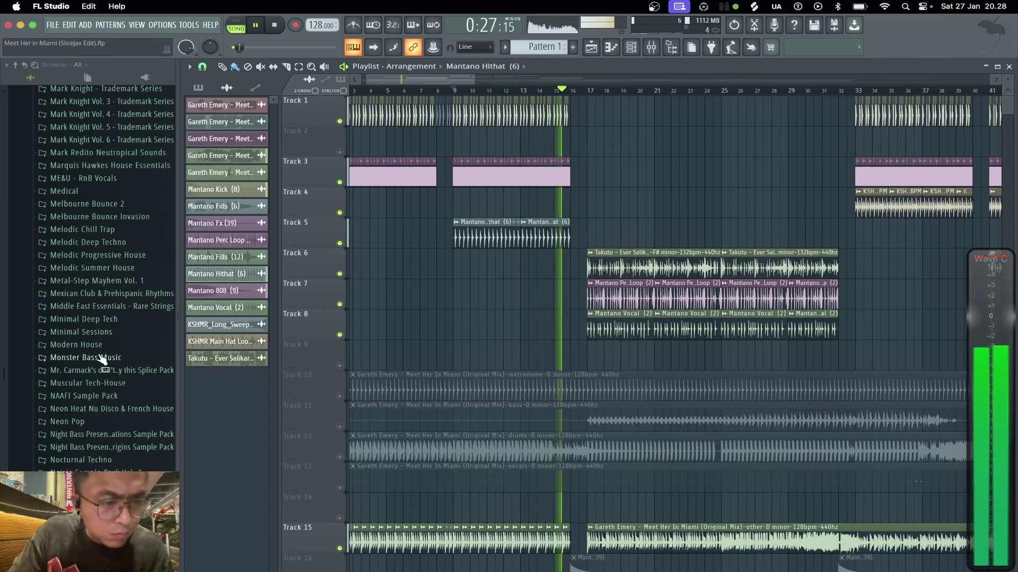
pyautogui.scroll(-5, 103, 362)
pyautogui.scroll(-10, 102, 361)
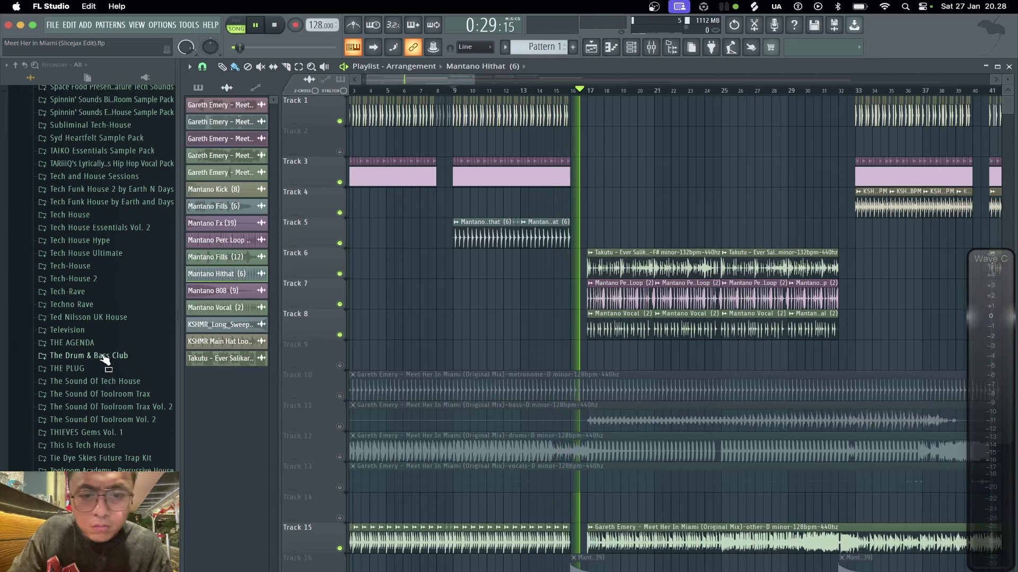
# - Unmute the Mantano Fx clips on Track 16 and the Mantano Fills clips on Track 17
pyautogui.scroll(-5, 598, 396)
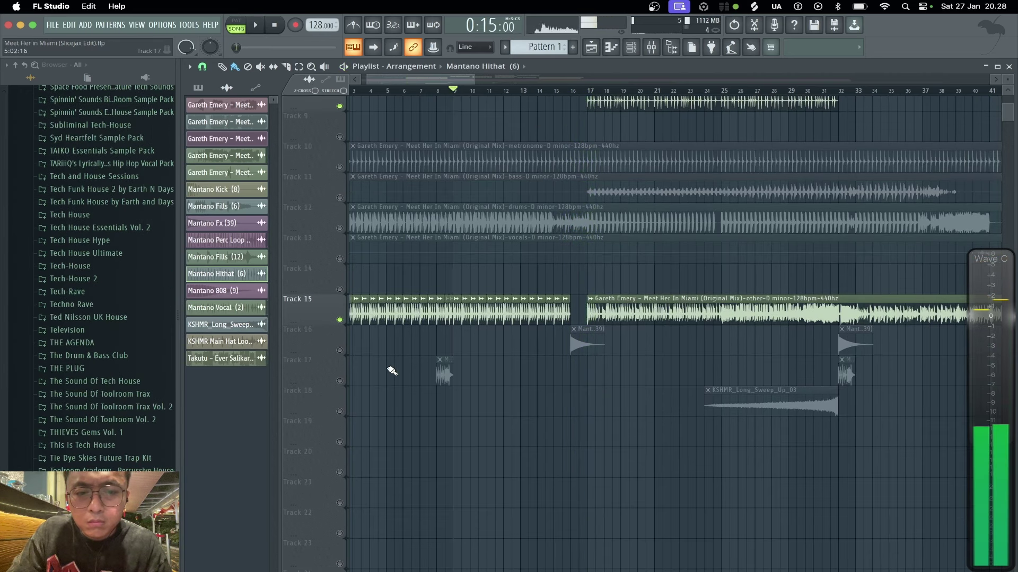
pyautogui.click(340, 350)
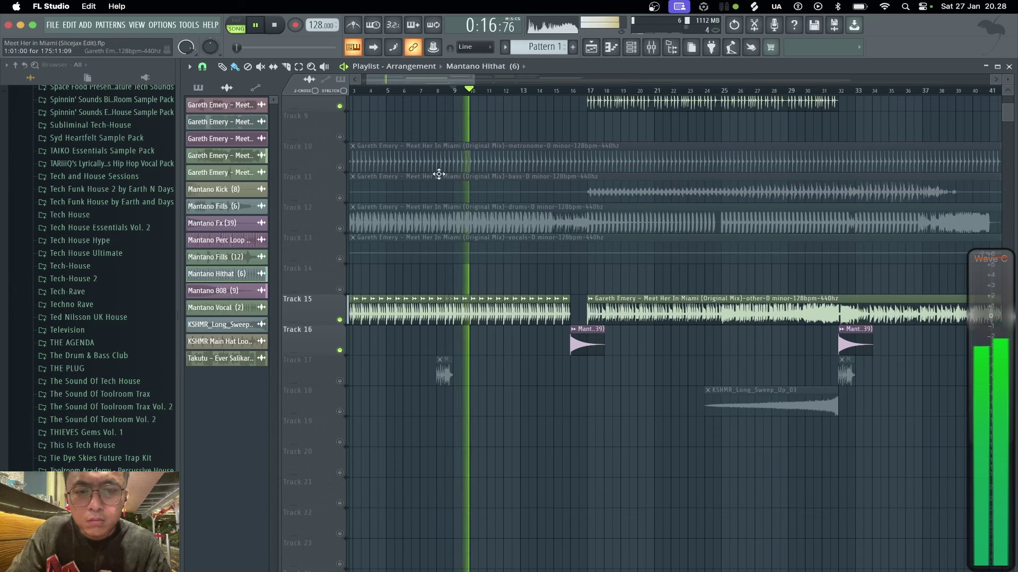
pyautogui.click(339, 381)
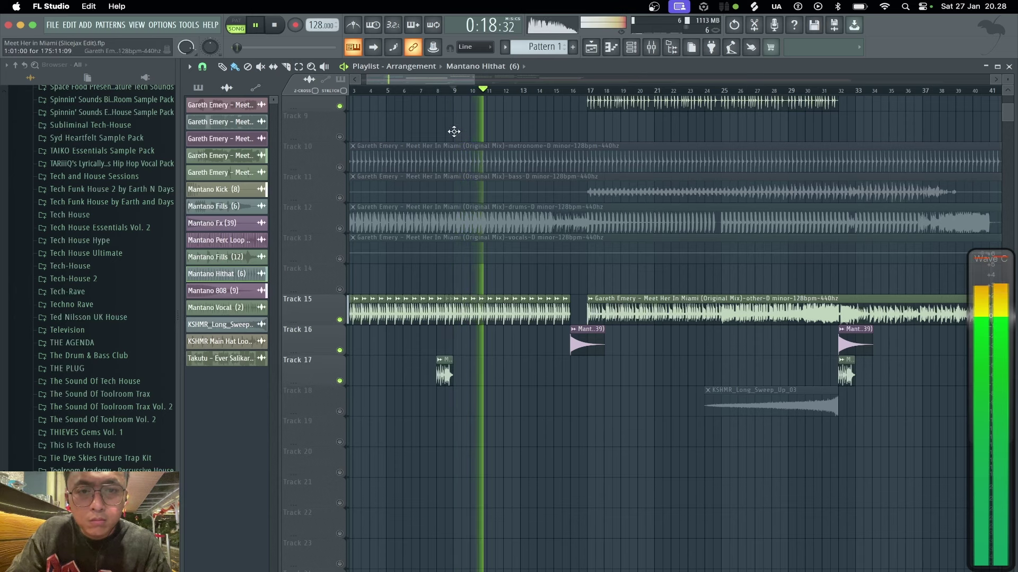
# - Play the Mantano Fills (12) clip before bar 9 and slightly raise the volume of its Mantano Fills (9) mixer track
pyautogui.click(446, 91)
pyautogui.press('space')
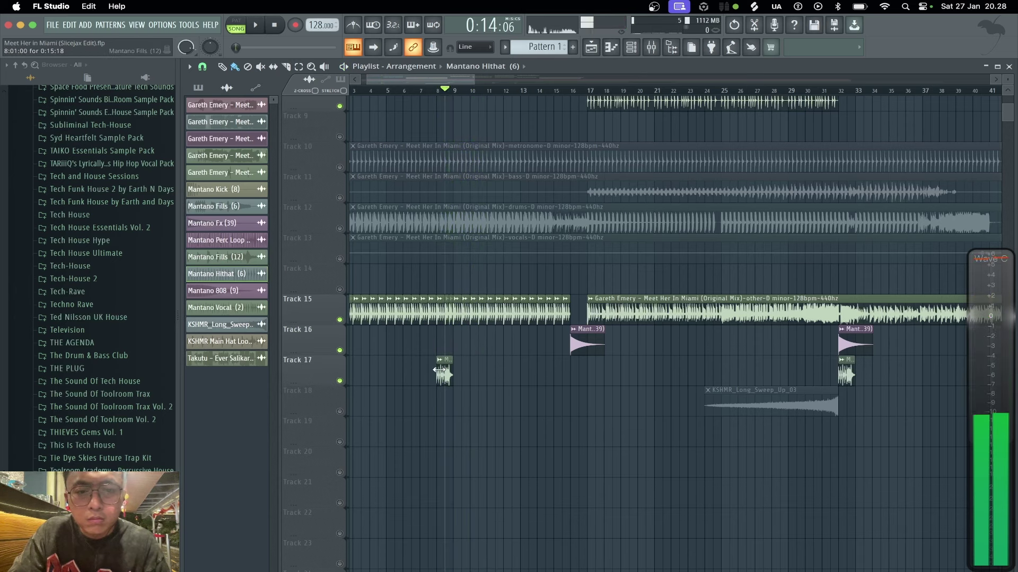
pyautogui.press('space')
pyautogui.doubleClick(442, 373)
pyautogui.press('space')
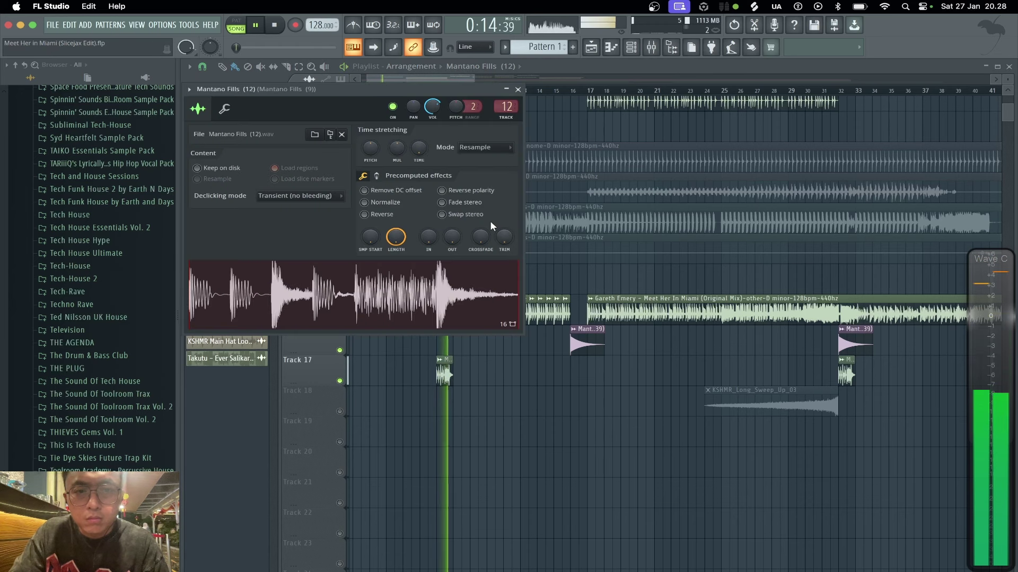
pyautogui.press('space')
pyautogui.press('space')
pyautogui.click(652, 47)
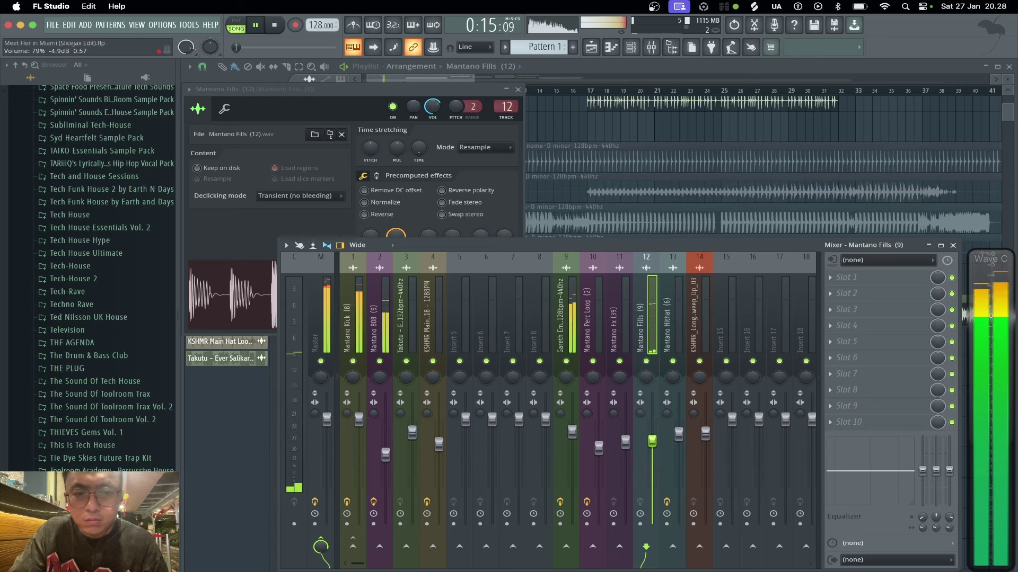
pyautogui.moveTo(652, 439); pyautogui.dragTo(651, 437)
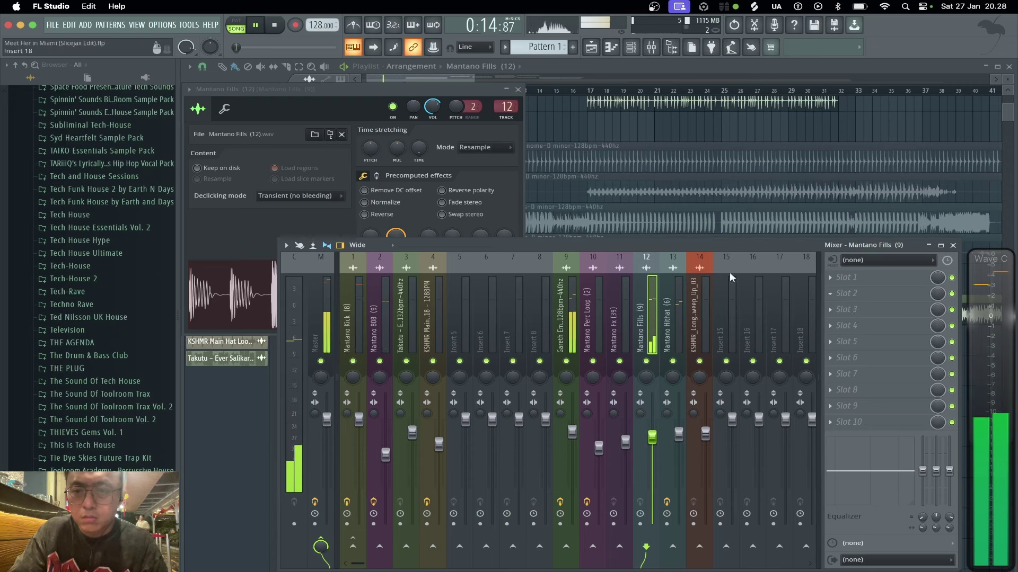
pyautogui.click(564, 66)
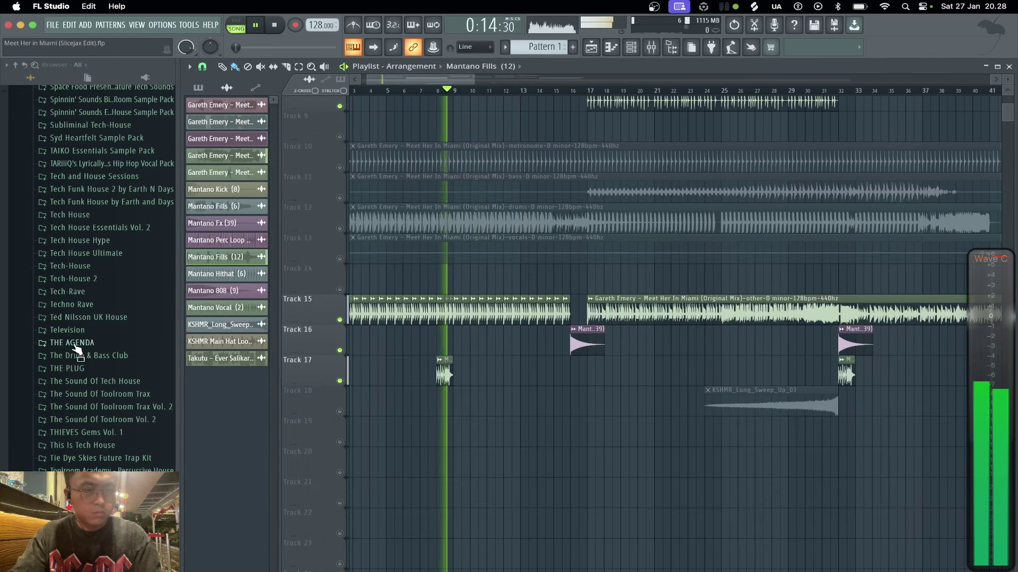
# - Find the Uniiqu3 Clubhead Kit Vol. 1 sample pack and expand its UNIIQU3_drums folder
pyautogui.scroll(-10, 90, 334)
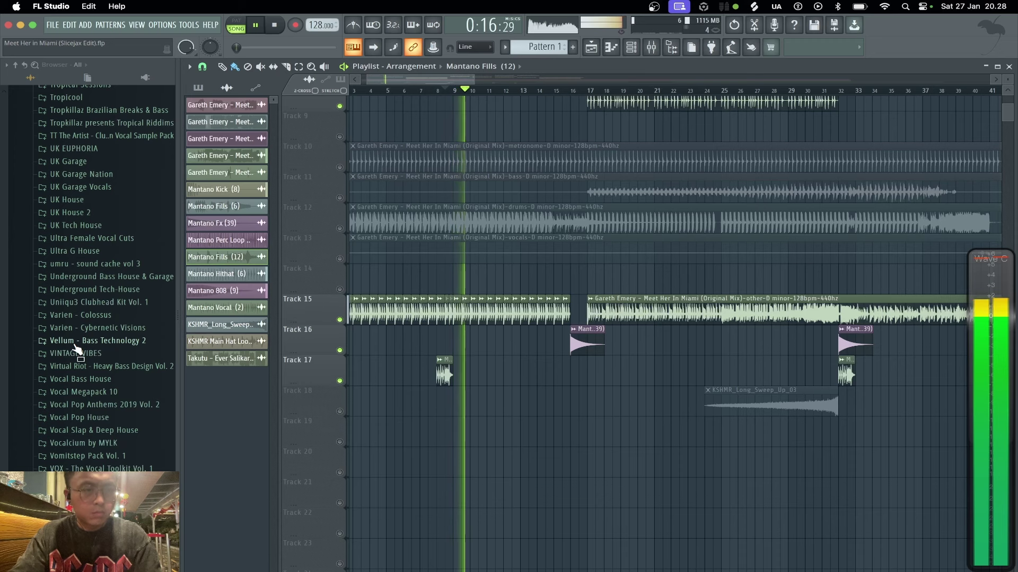
pyautogui.scroll(-4, 76, 328)
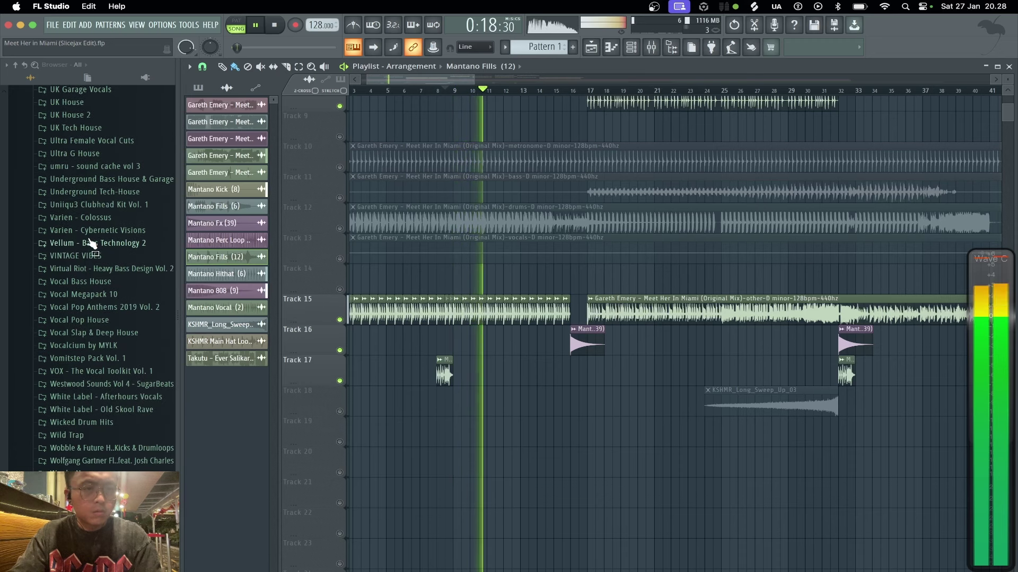
pyautogui.click(88, 207)
pyautogui.click(92, 217)
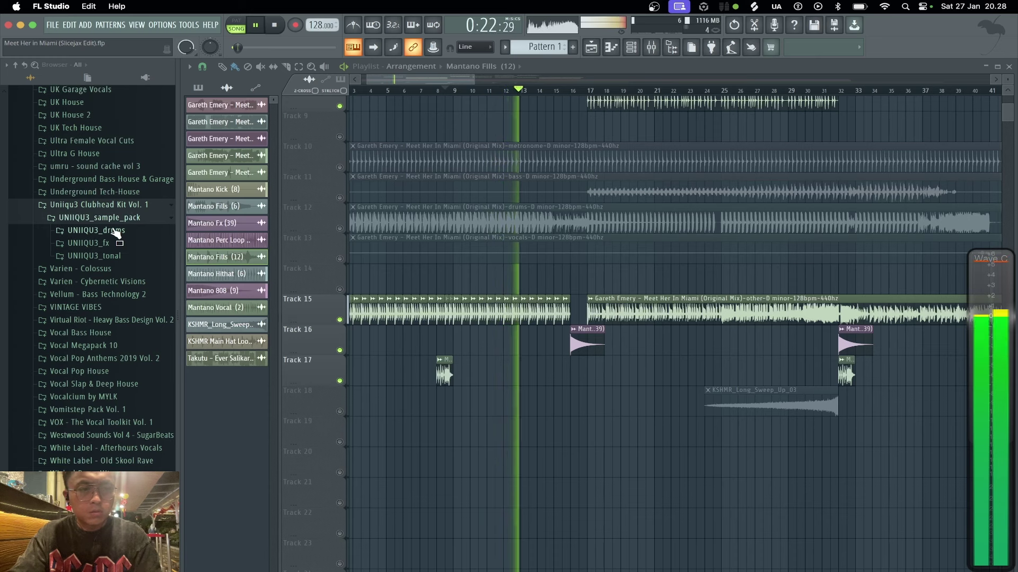
pyautogui.click(111, 230)
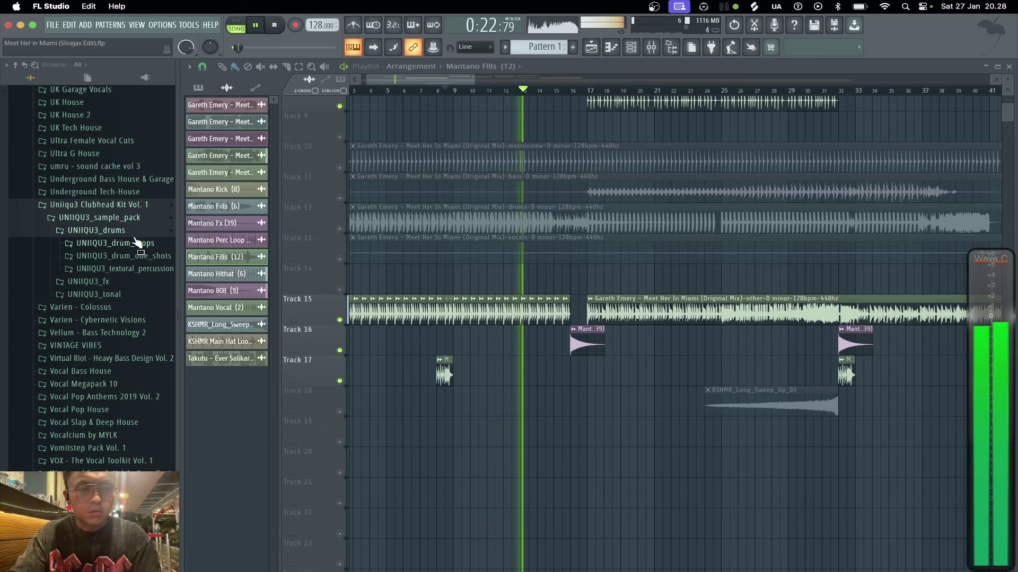
# - Audition the bubble_dry_01 and bubble_dry_02 one-shots from the UNIIQU3 textural percussion folder
pyautogui.press('space')
pyautogui.click(159, 269)
pyautogui.click(140, 282)
pyautogui.click(149, 304)
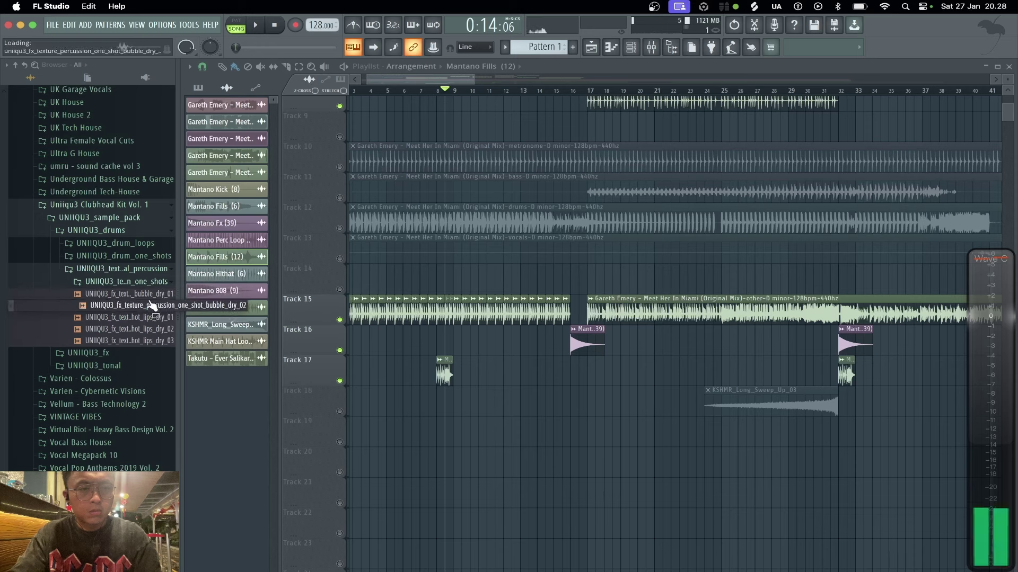
pyautogui.click(149, 296)
pyautogui.click(150, 306)
pyautogui.press('space')
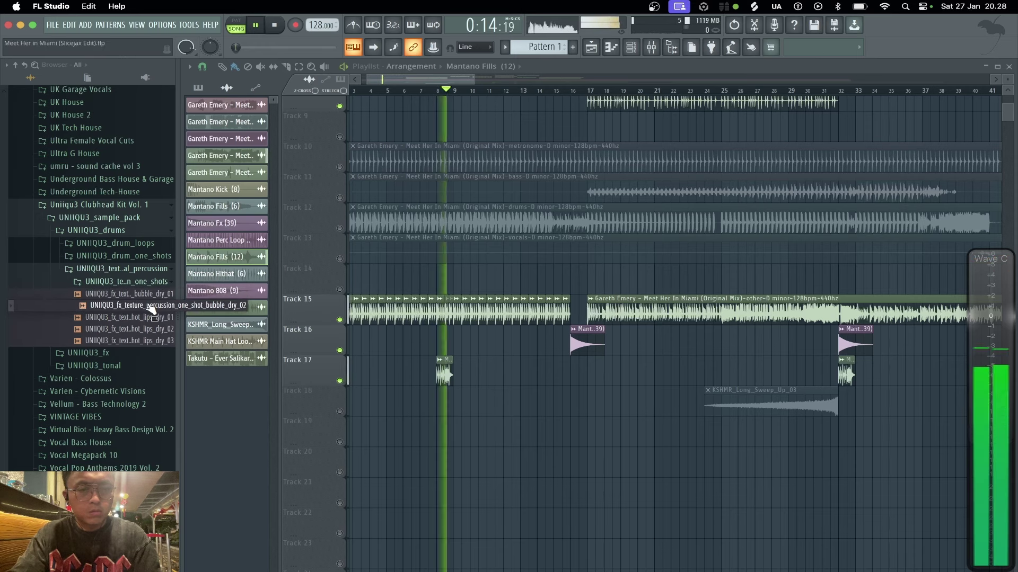
# - Unmute Track 18 and place another KSHMR_Long_Sweep_Up_03 clip on it starting at bar 9
pyautogui.click(340, 412)
pyautogui.press('space')
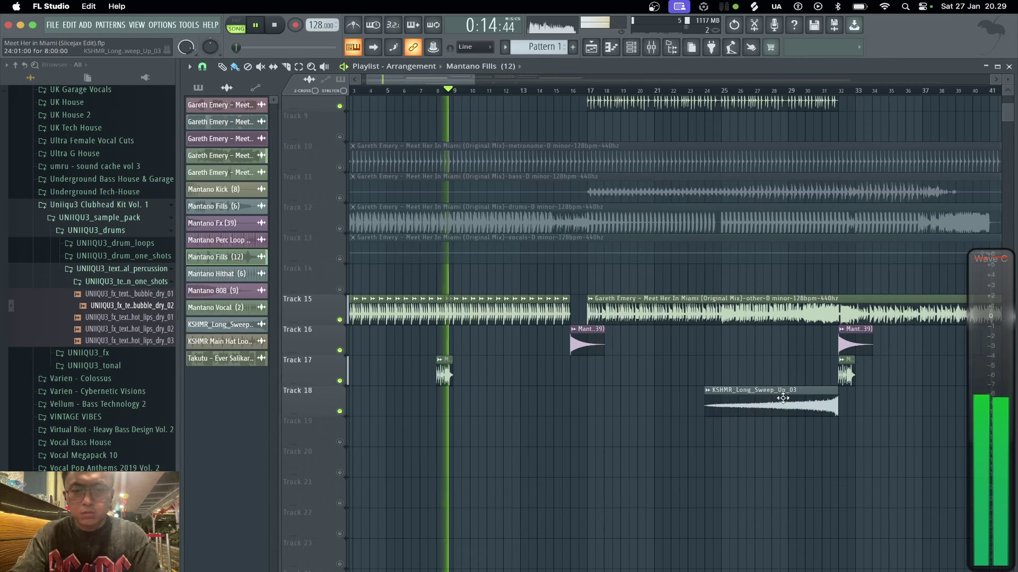
pyautogui.click(783, 397)
pyautogui.click(459, 406)
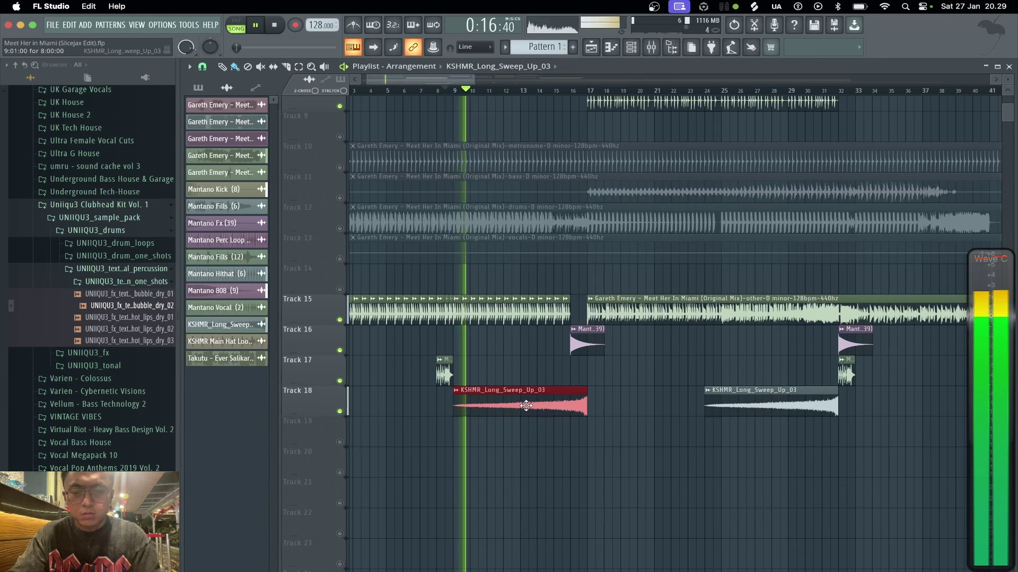
# - Fit the new sweep clip between bars 9 and 16, and trim the start of the existing sweep to bar 25
pyautogui.moveTo(526, 405); pyautogui.dragTo(512, 404)
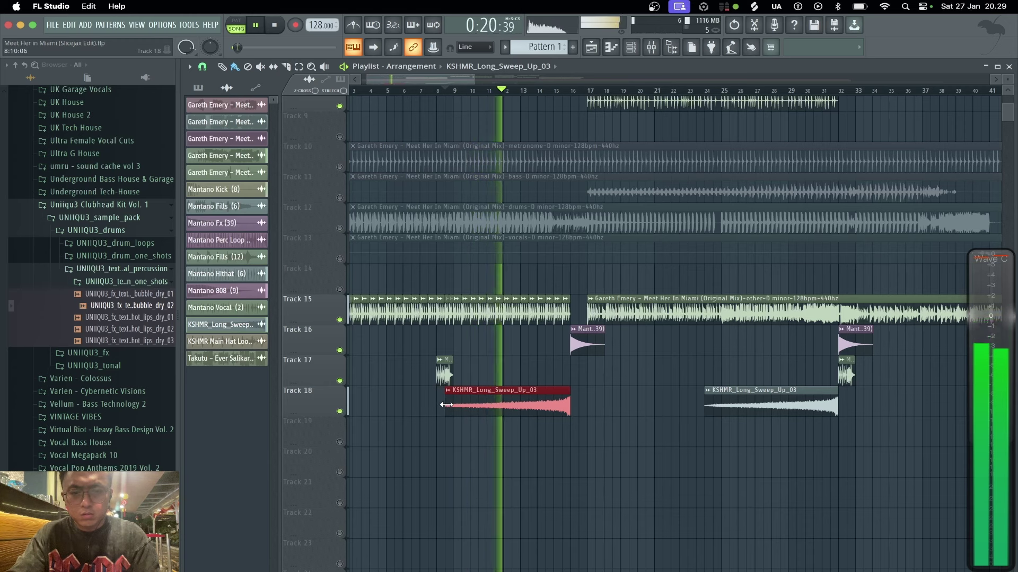
pyautogui.moveTo(446, 405); pyautogui.dragTo(453, 405)
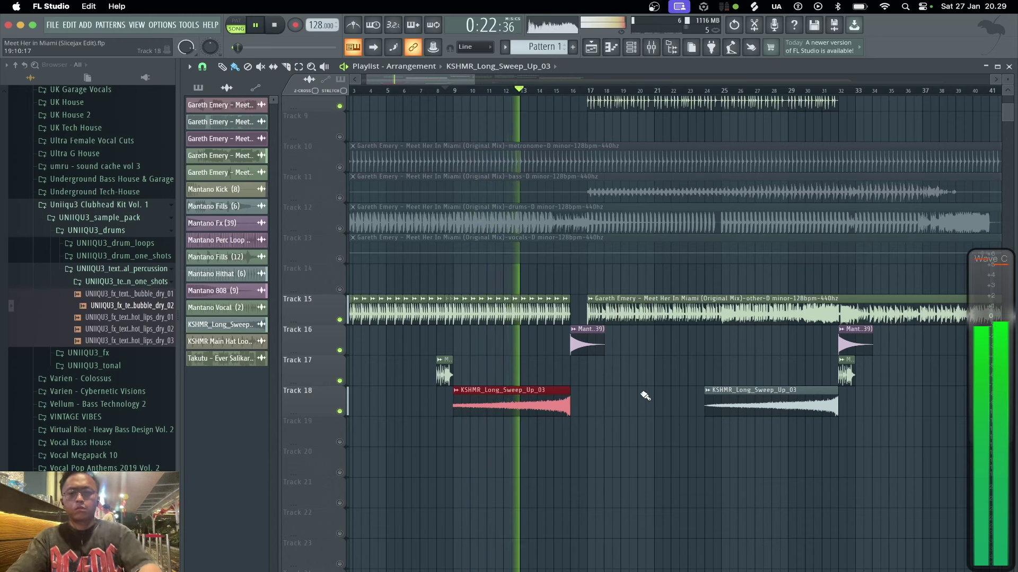
pyautogui.moveTo(706, 415); pyautogui.dragTo(721, 413)
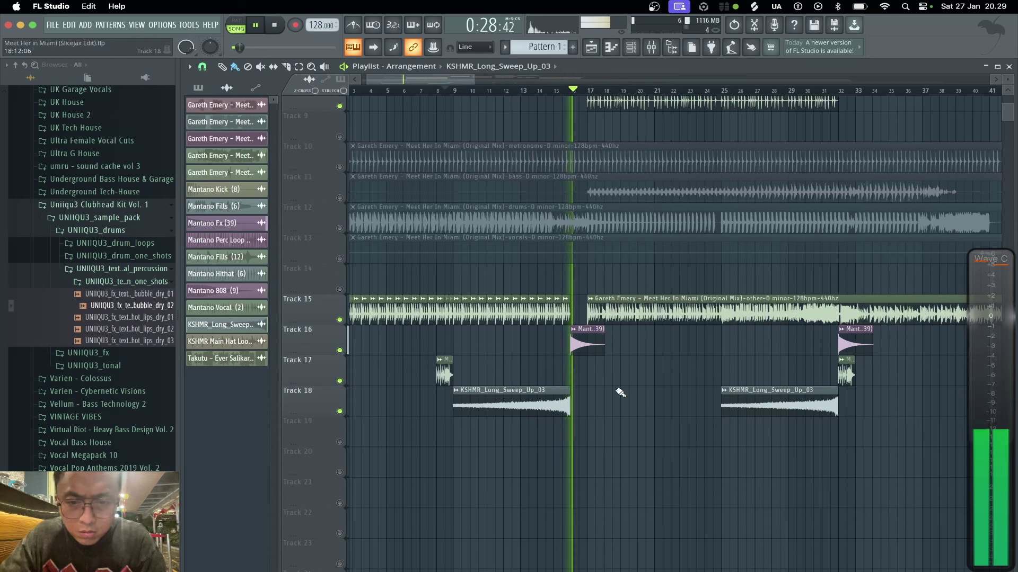
# - Audition the lips_dry_01 one-shot from the UNIIQU3 textural percussion folder
pyautogui.click(118, 318)
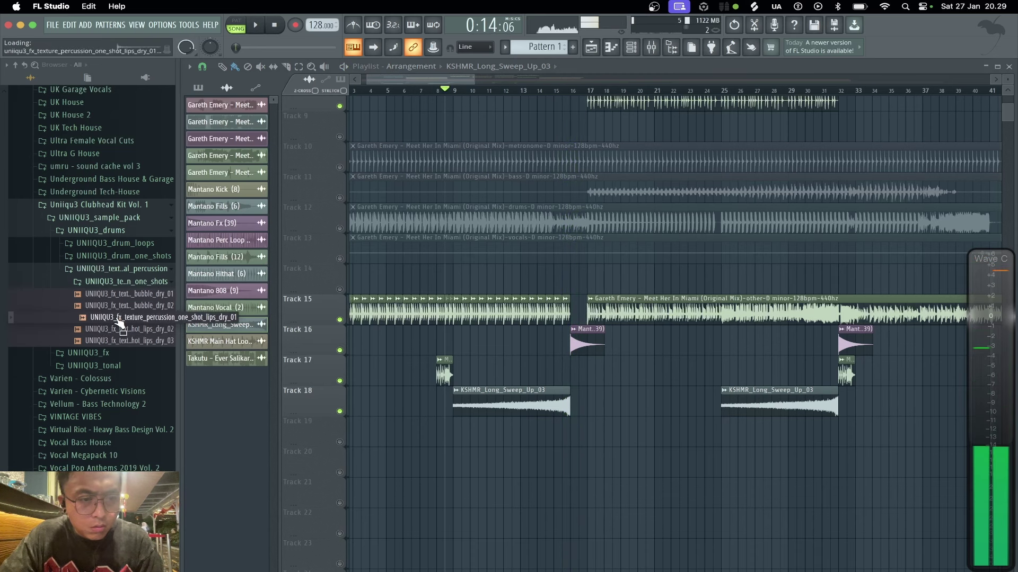
pyautogui.click(121, 325)
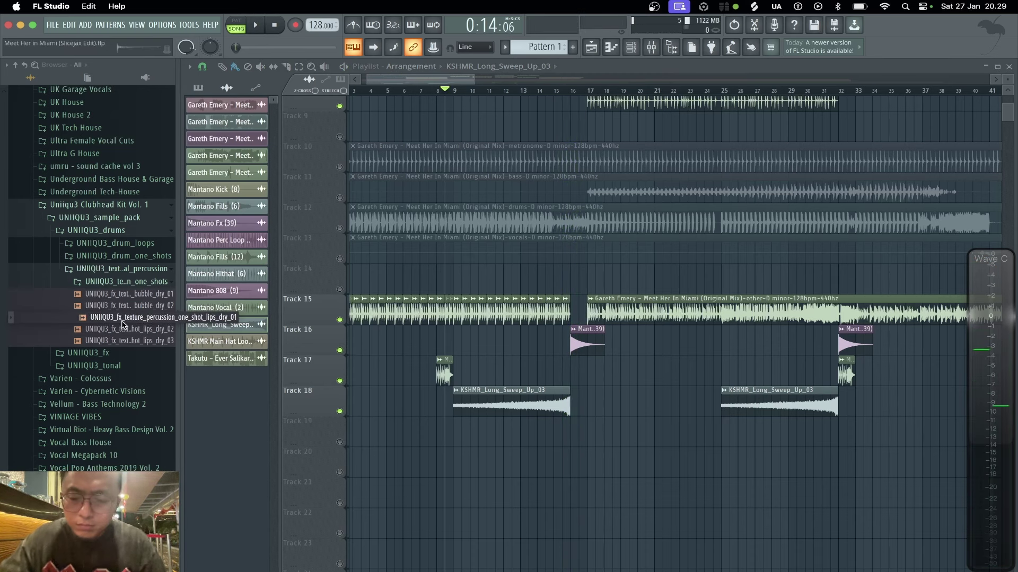
# - Audition the lips_dry_02, lips_dry_03 and bubble_dry_02 one-shots from the UNIIQU3 textural percussion folder
pyautogui.press('Down')
pyautogui.press('Down')
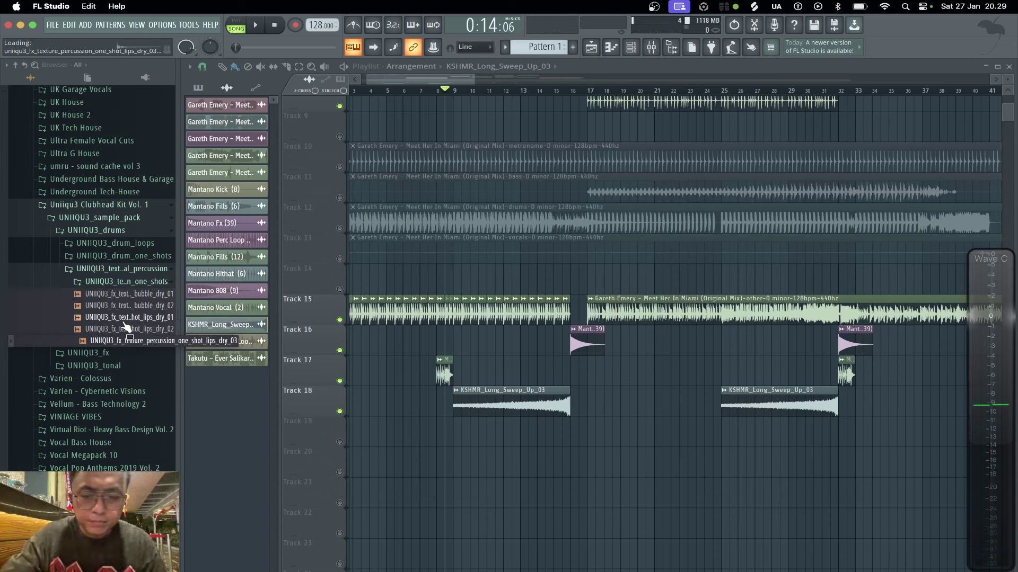
pyautogui.press('XF86AudioLowerVolume')
pyautogui.press('Up')
pyautogui.press('Up')
pyautogui.press('Up')
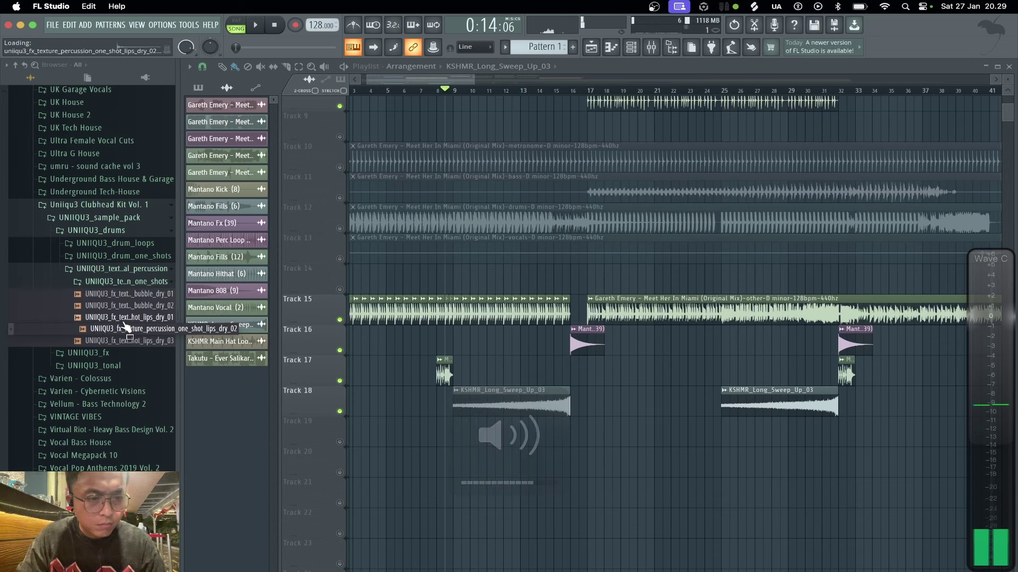
# - Place the UNIIQU3 bubble_dry_02 one-shot on Track 19 at bar 9, unmute the track and play it back
pyautogui.press('space')
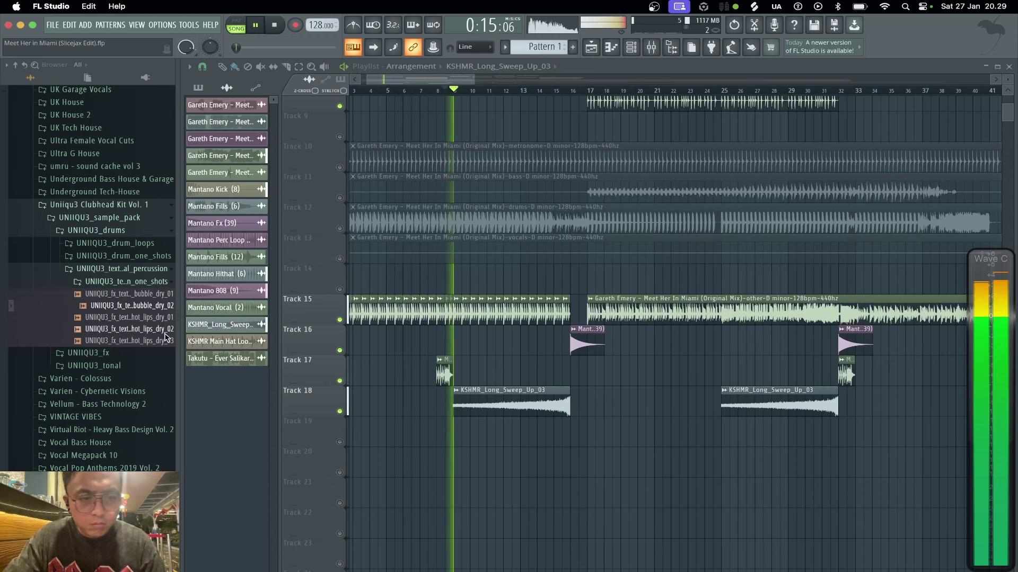
pyautogui.press('space')
pyautogui.click(150, 307)
pyautogui.moveTo(150, 308); pyautogui.dragTo(453, 439)
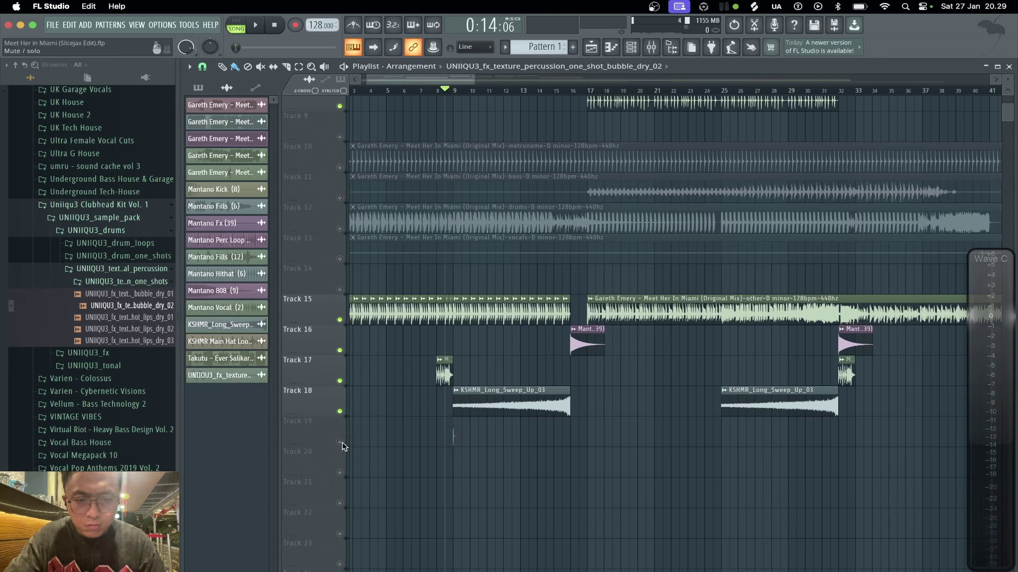
pyautogui.press('space')
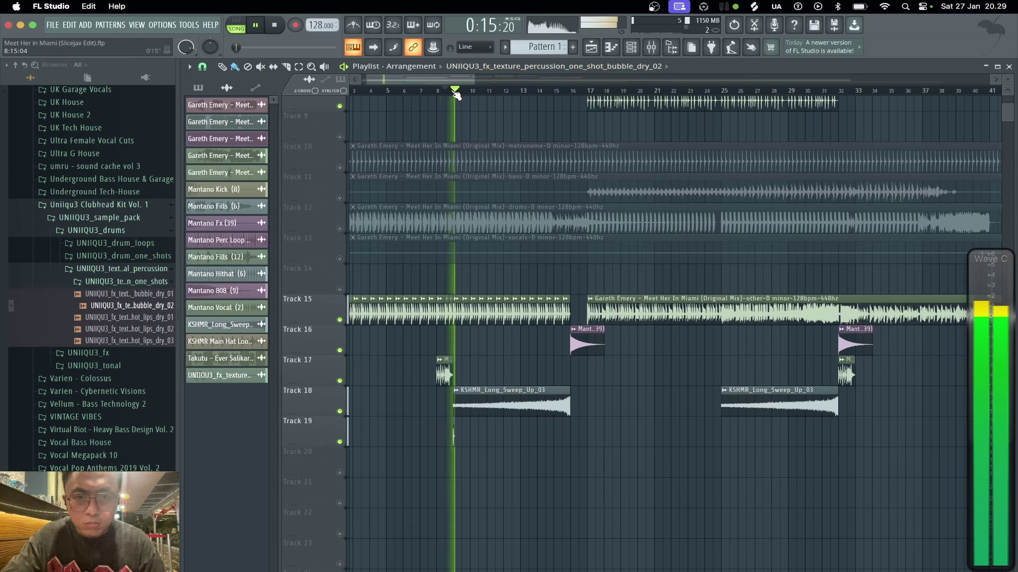
pyautogui.press('space')
# - Add three more bubble_dry_02 hits on Track 19 at steps 5, 9 and 13 of bar 9
pyautogui.scroll(5, 459, 93)
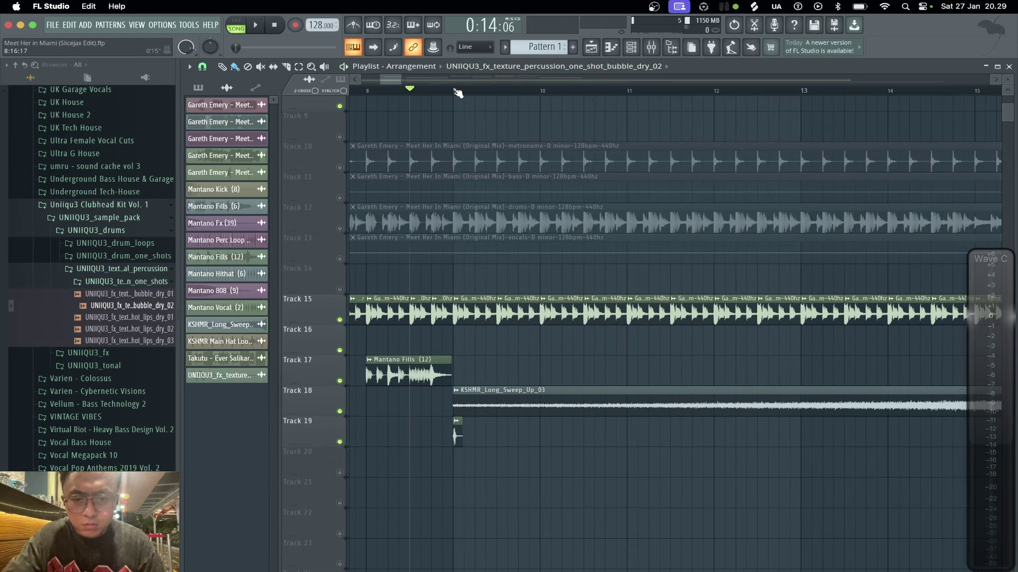
pyautogui.press('space')
pyautogui.press('space')
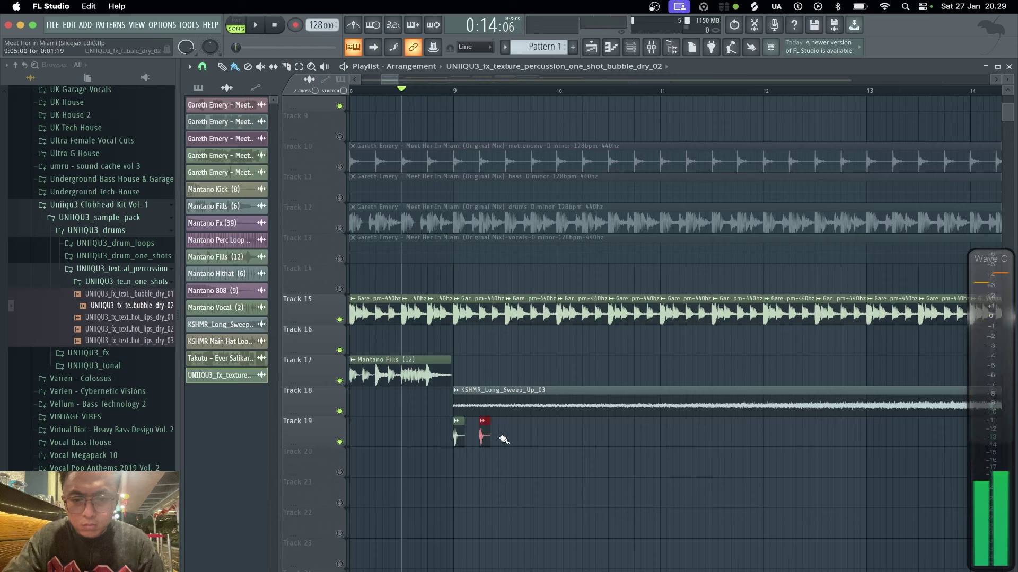
pyautogui.press('space')
pyautogui.click(517, 439)
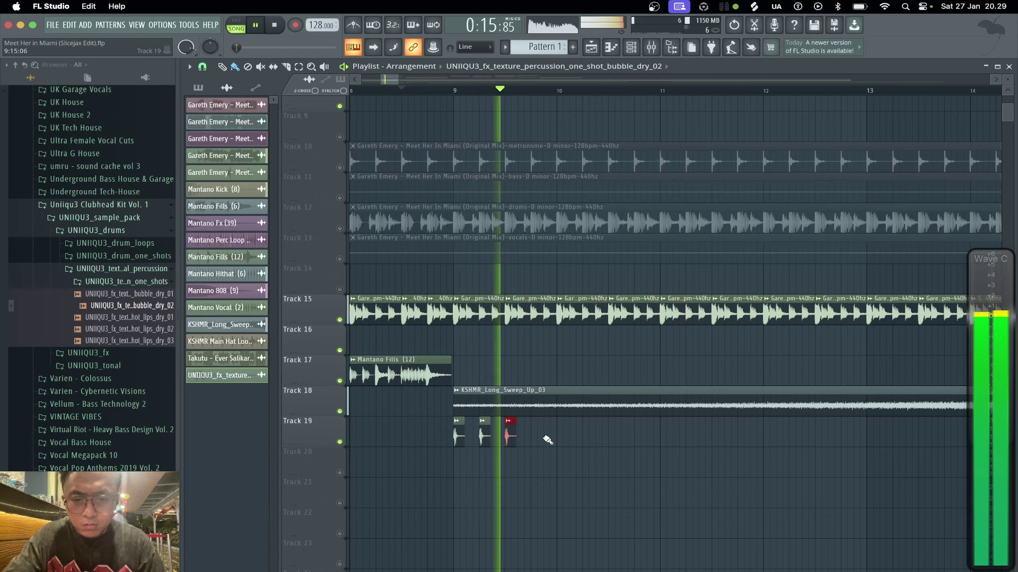
pyautogui.press('space')
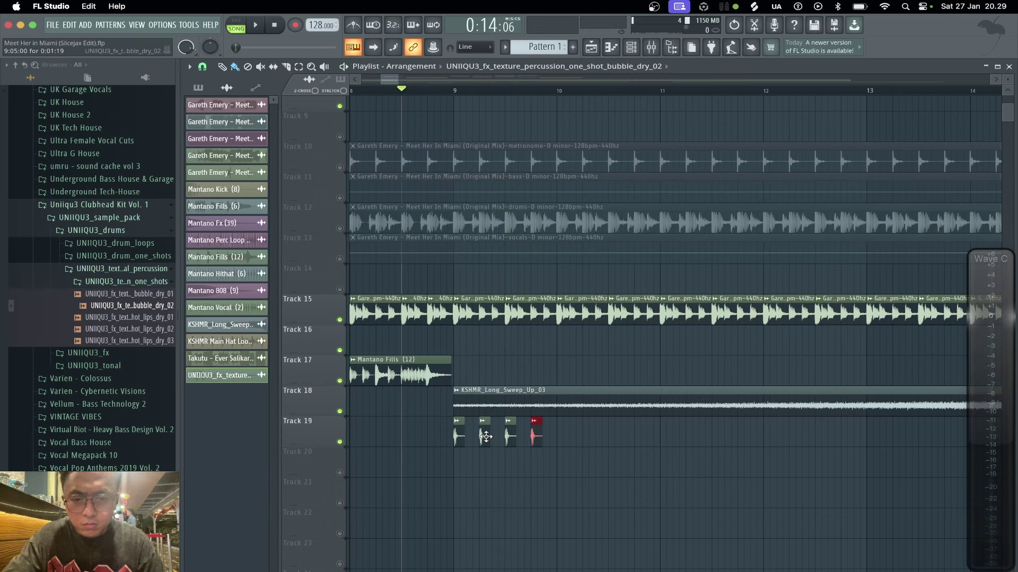
# - Move the second and third bubble hits on Track 19 to steps 4 and 7 of bar 9
pyautogui.press('space')
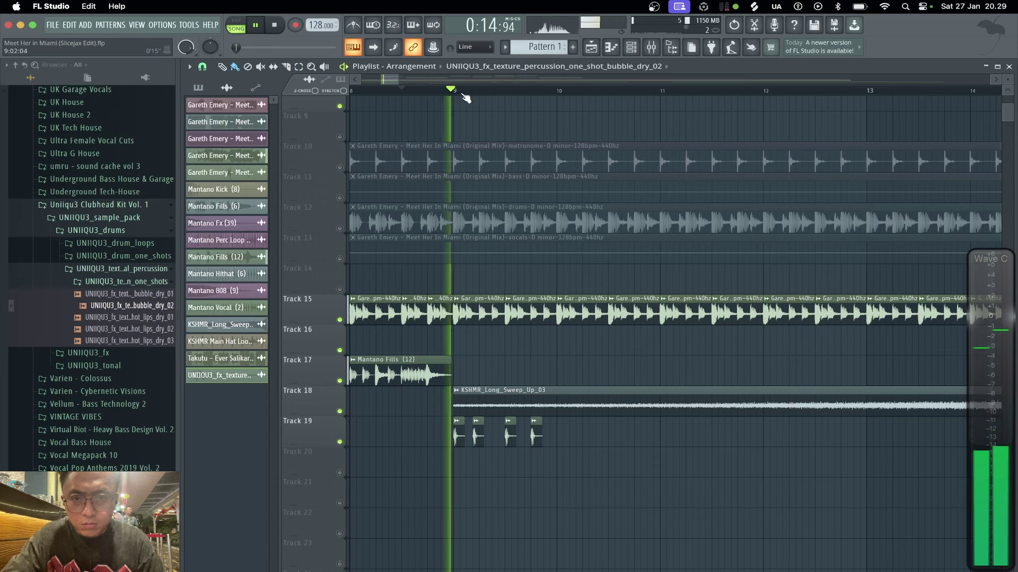
pyautogui.scroll(2, 464, 99)
pyautogui.scroll(1, 465, 98)
pyautogui.press('space')
pyautogui.press('space')
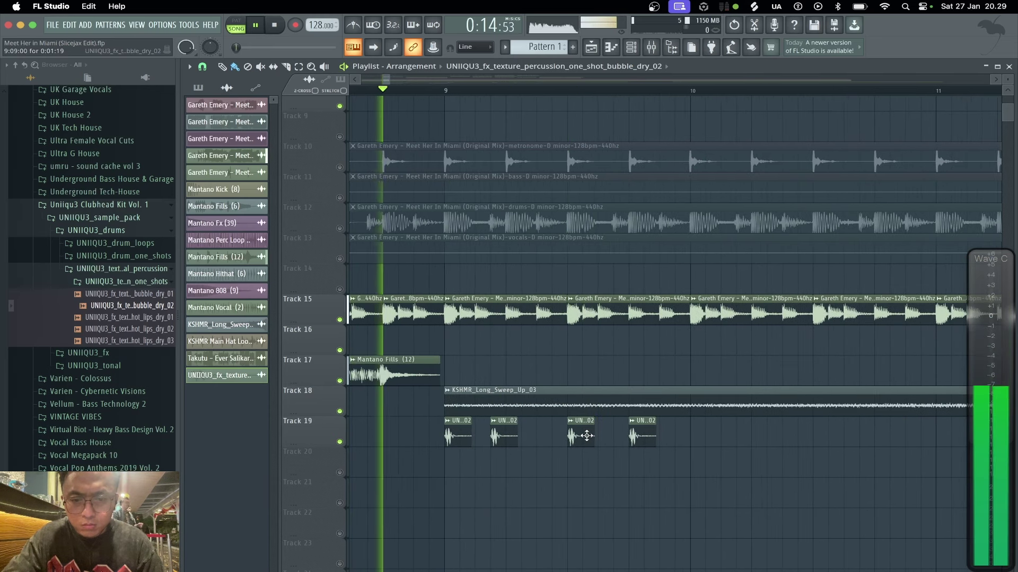
pyautogui.moveTo(586, 437); pyautogui.dragTo(550, 435)
pyautogui.press('space')
pyautogui.press('space')
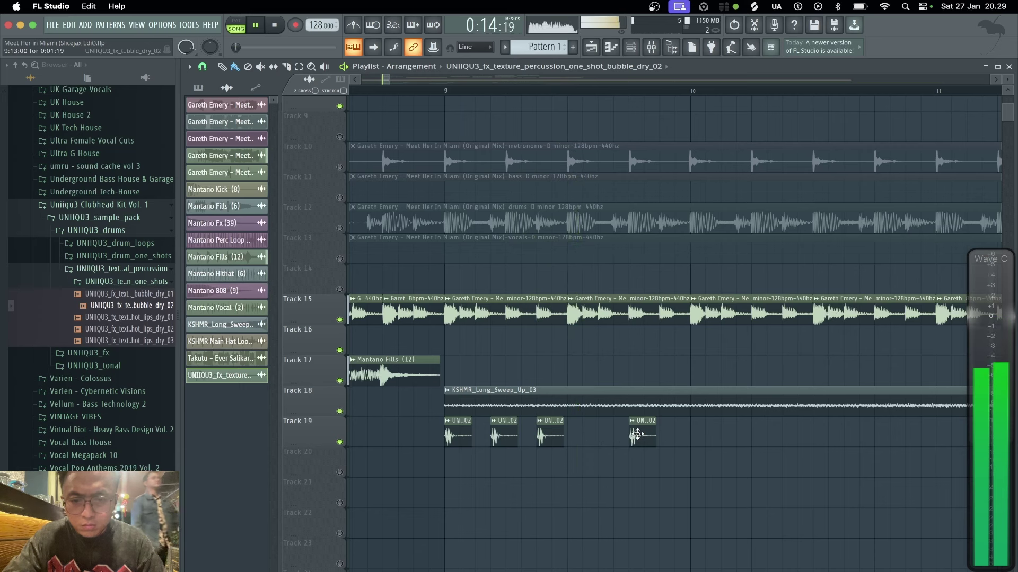
# - Try the fourth bubble hit at step 10 of bar 9, delete it and play back the remaining three hits
pyautogui.moveTo(638, 434); pyautogui.dragTo(591, 431)
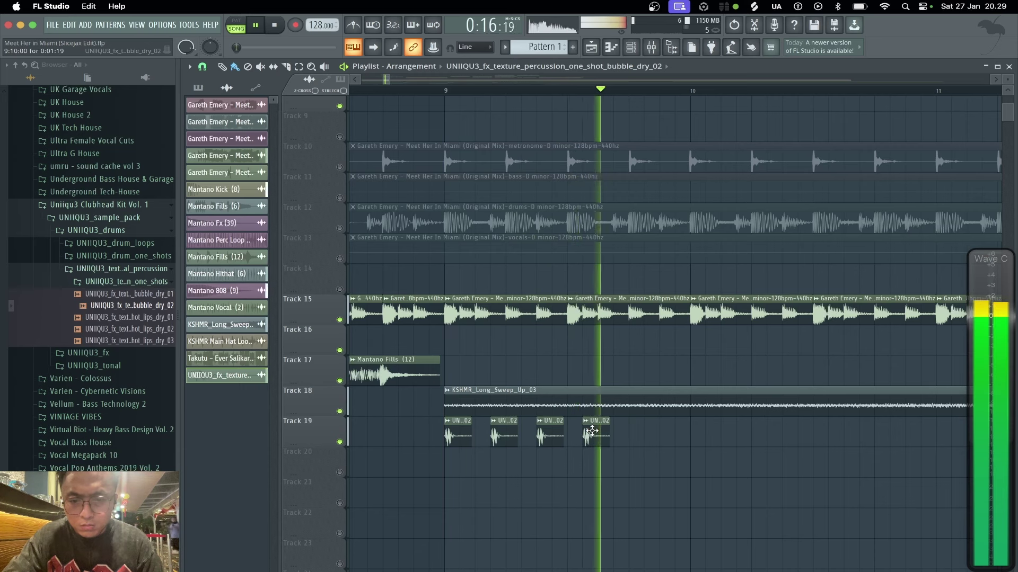
pyautogui.press('space')
pyautogui.rightClick(592, 432)
pyautogui.rightClick(595, 432)
pyautogui.press('space')
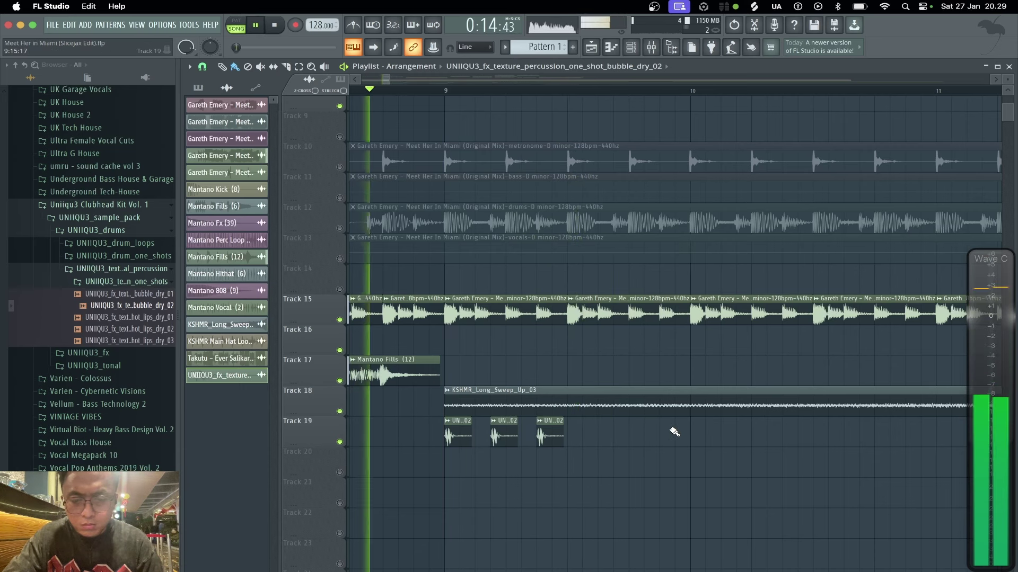
pyautogui.press('space')
pyautogui.press('space')
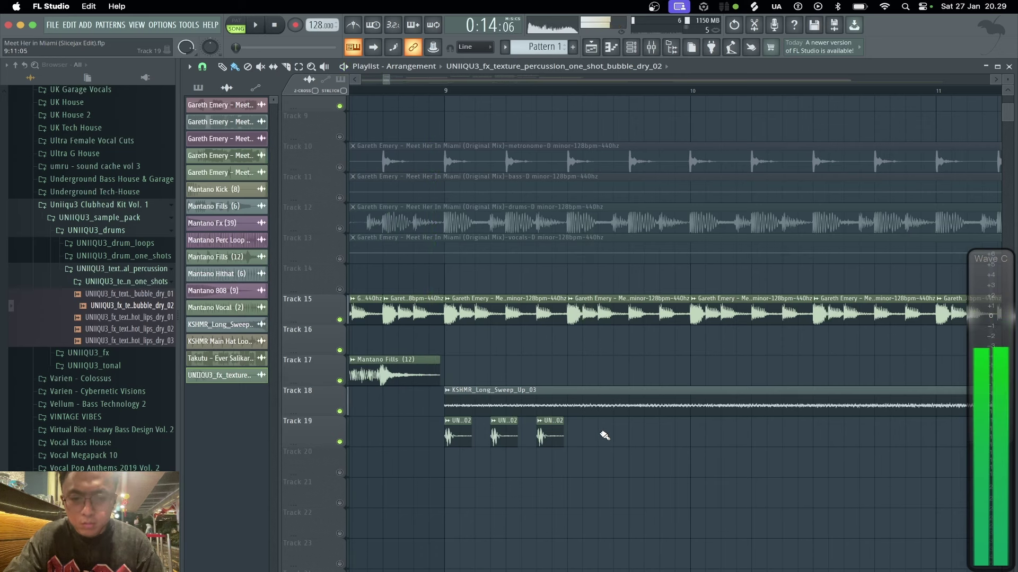
pyautogui.press('space')
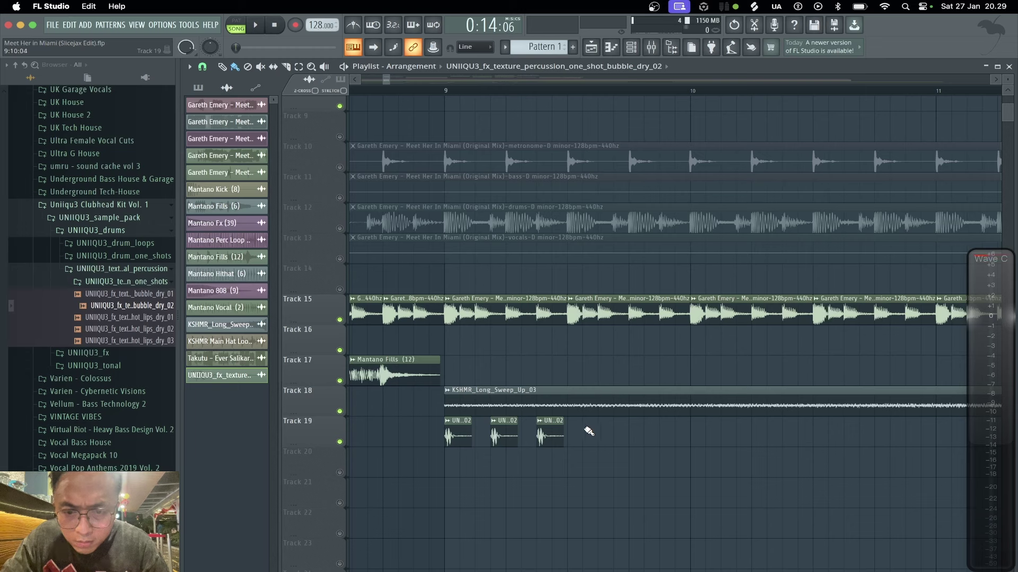
# - Add bubble hits at steps 10 and 14 of bar 9, and move the step 10 hit to step 11
pyautogui.click(589, 432)
pyautogui.press('space')
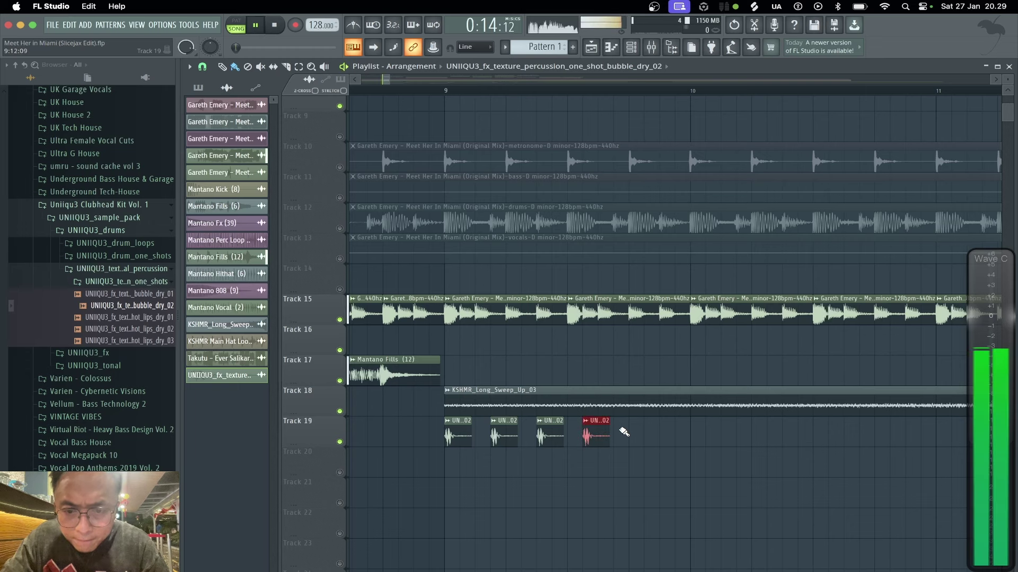
pyautogui.click(648, 433)
pyautogui.press('space')
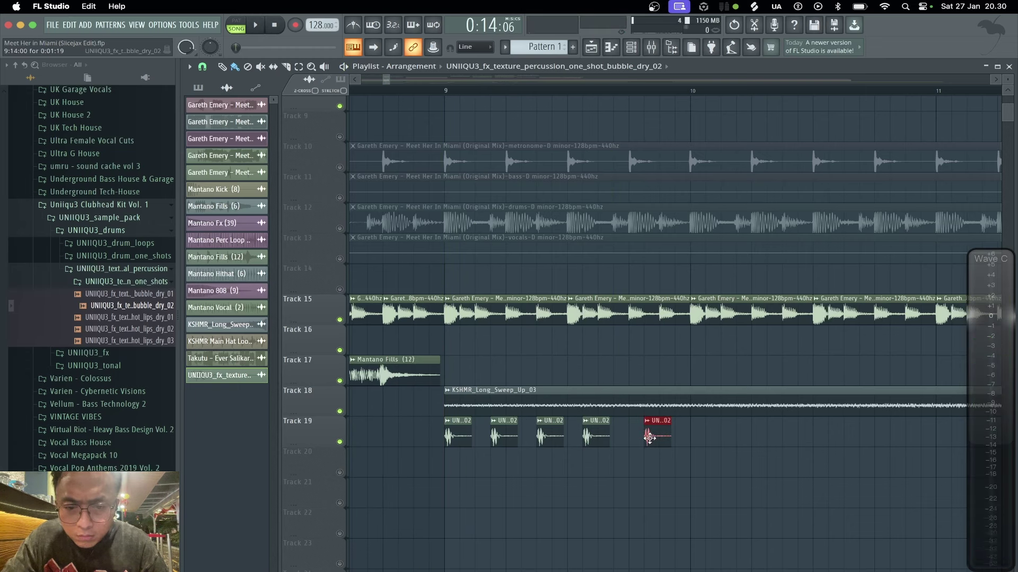
pyautogui.press('space')
pyautogui.moveTo(600, 437)
pyautogui.mouseDown()
pyautogui.moveTo(614, 439)
pyautogui.moveTo(592, 430)
pyautogui.moveTo(610, 440)
pyautogui.mouseUp()
pyautogui.press('space')
pyautogui.press('space')
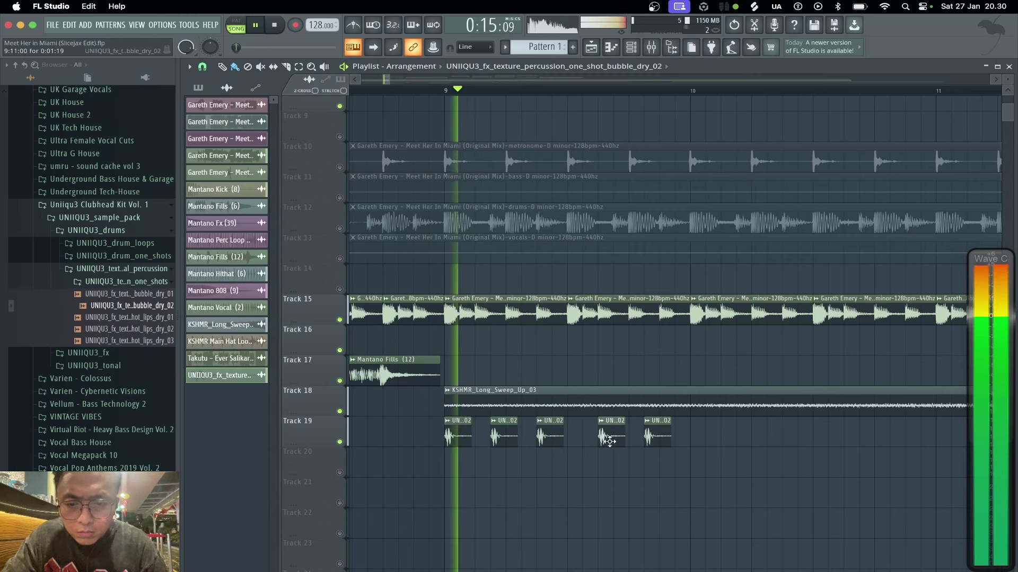
# - Replace the fifth bubble hit with one at step 15 of bar 9 and shift it back to step 13, checking by playback
pyautogui.rightClick(657, 436)
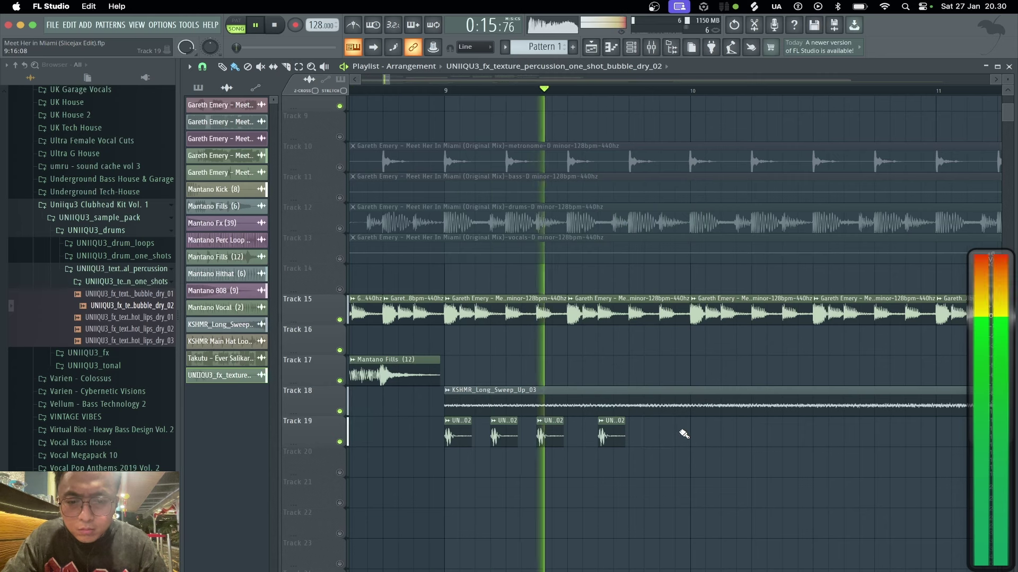
pyautogui.click(670, 435)
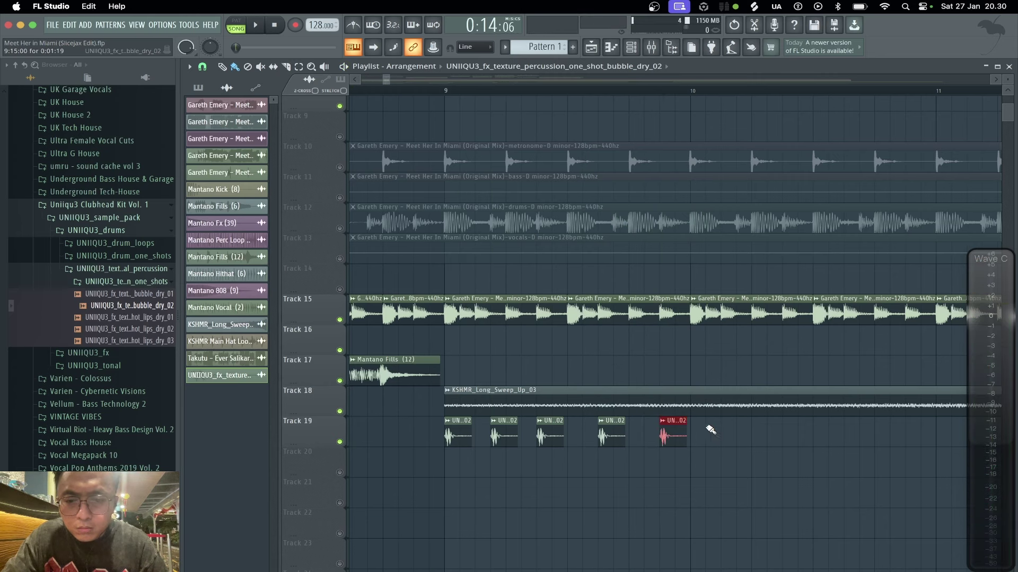
pyautogui.press('space')
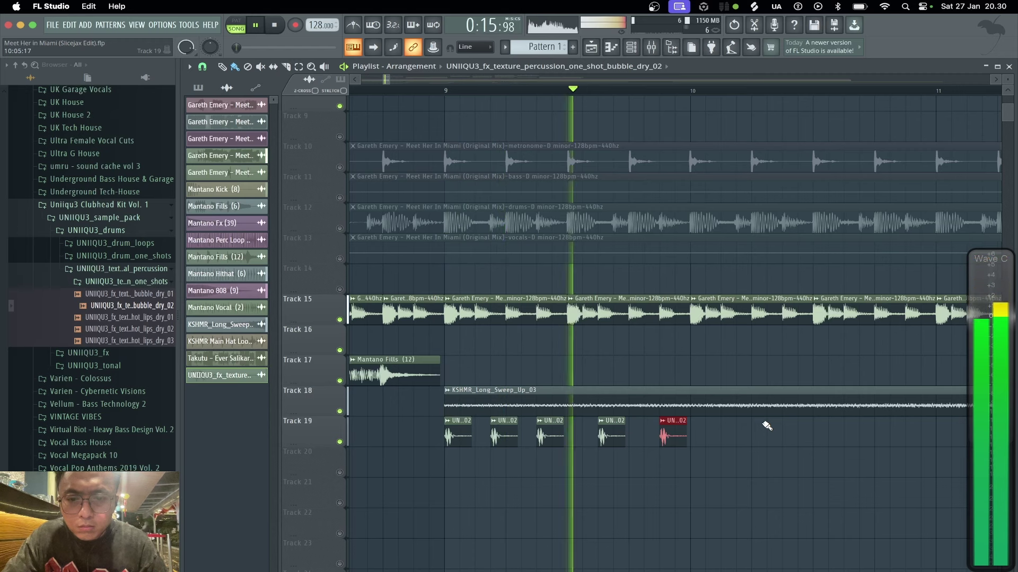
pyautogui.press('space')
pyautogui.moveTo(676, 441); pyautogui.dragTo(662, 437)
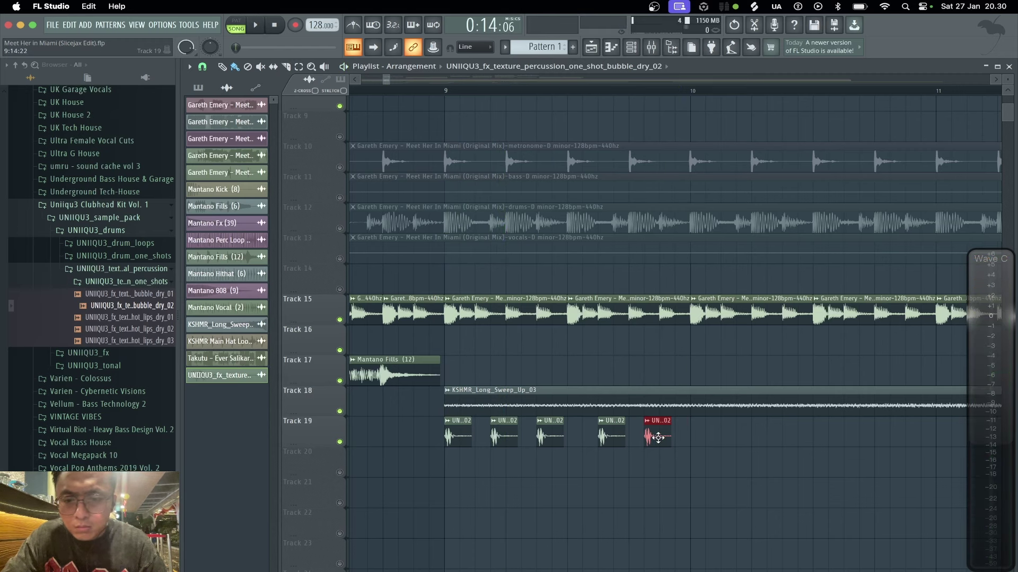
pyautogui.press('space')
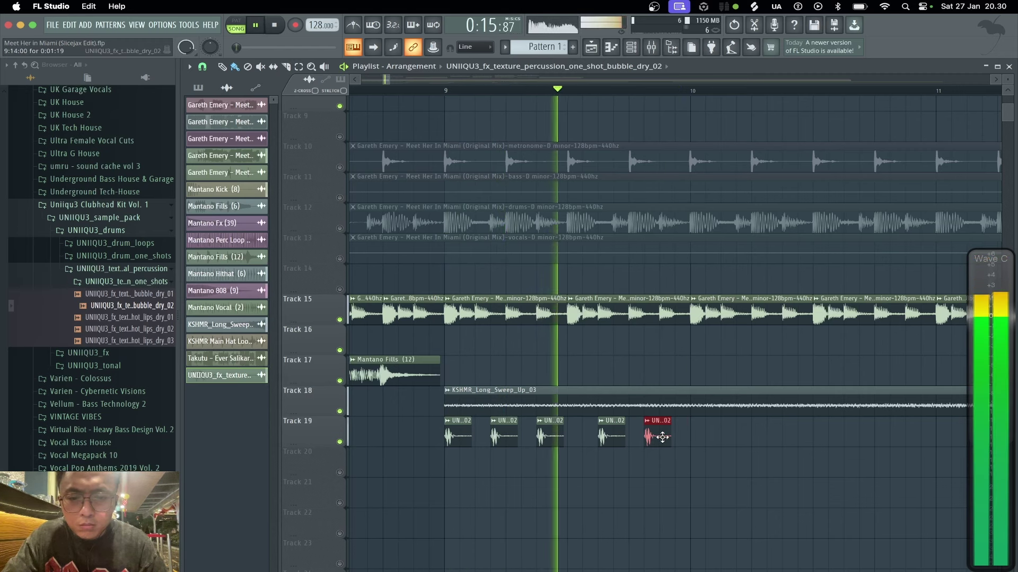
pyautogui.press('space')
pyautogui.moveTo(662, 437); pyautogui.dragTo(648, 434)
pyautogui.press('space')
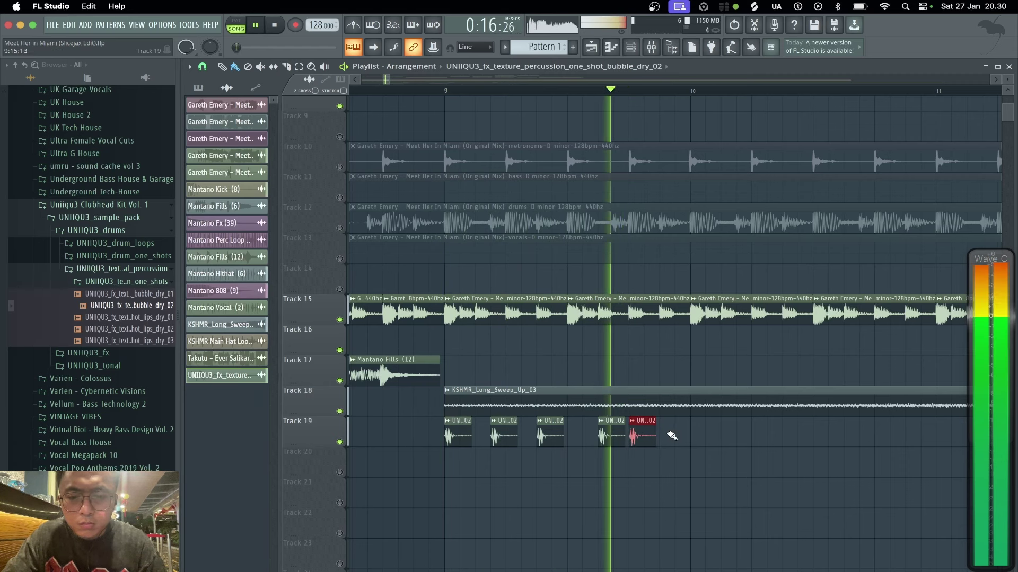
pyautogui.press('space')
# - Select the bar 9 range with only its five bubble hits on Track 19 and duplicate the pattern through bar 15
pyautogui.moveTo(696, 475); pyautogui.dragTo(426, 466)
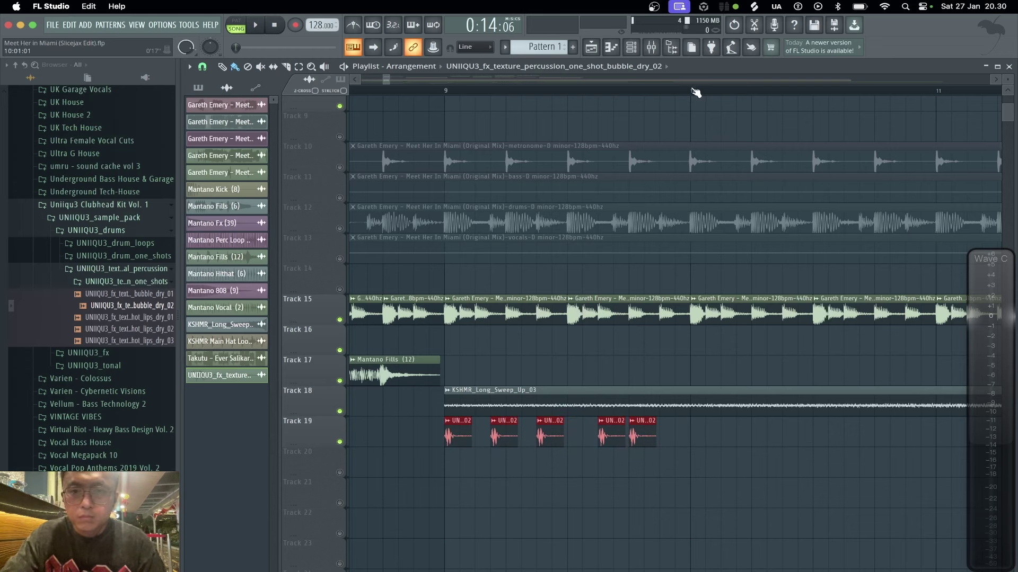
pyautogui.moveTo(696, 93); pyautogui.dragTo(526, 128)
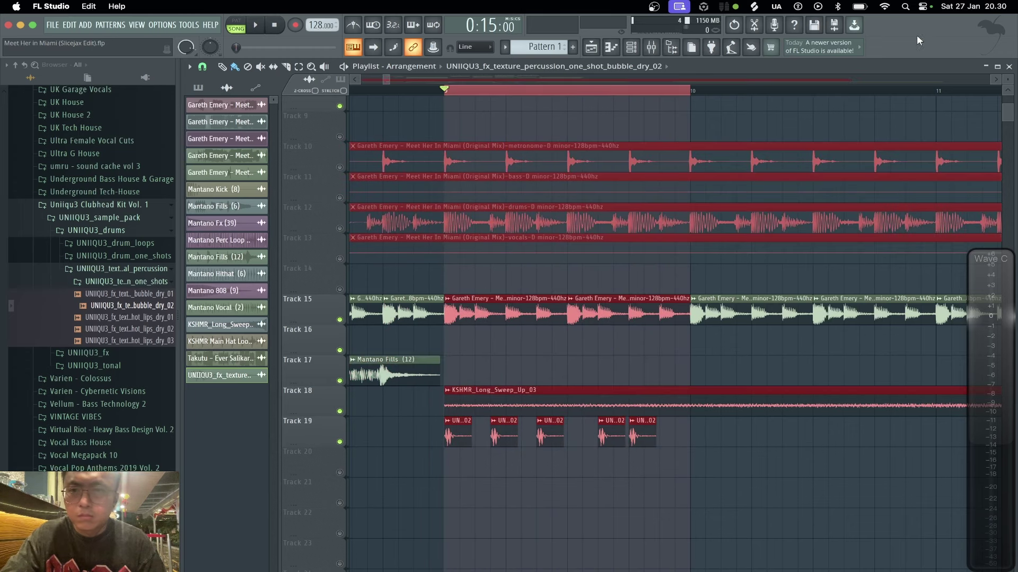
pyautogui.click(852, 52)
pyautogui.click(838, 86)
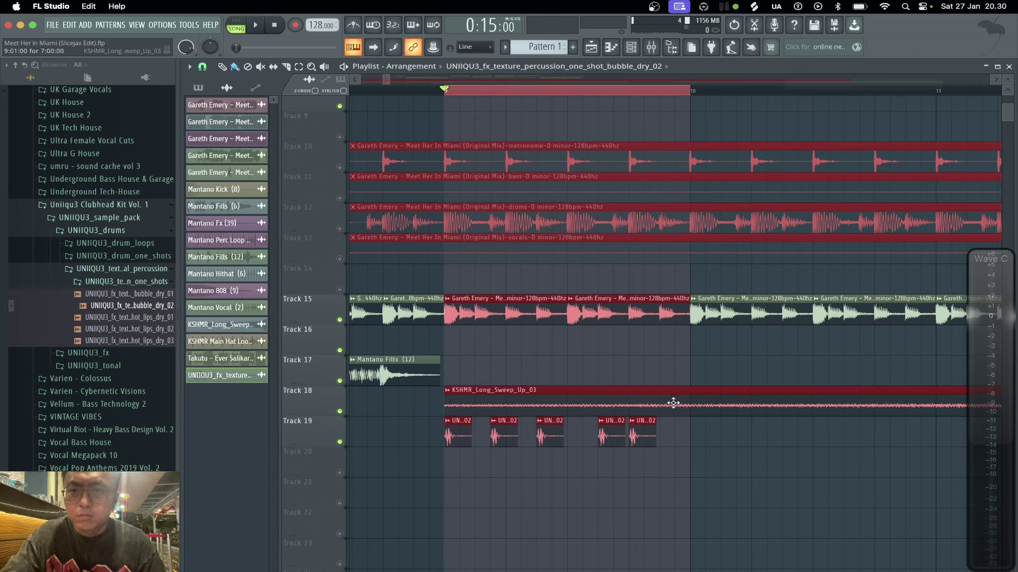
pyautogui.moveTo(705, 441); pyautogui.dragTo(442, 471)
pyautogui.hotkey('ctrl', 'b')
pyautogui.hotkey('ctrl', 'b')
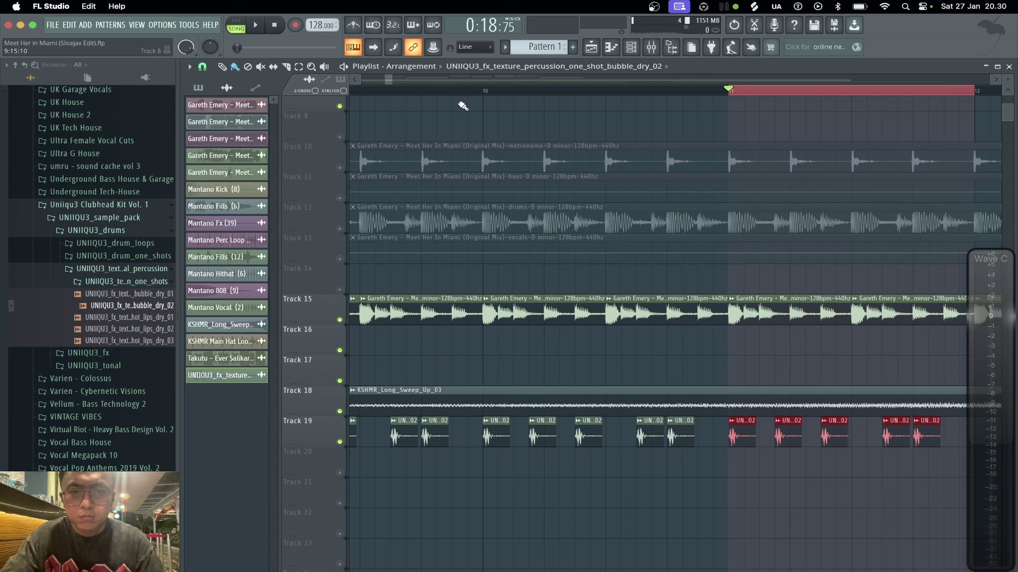
pyautogui.scroll(-10, 464, 98)
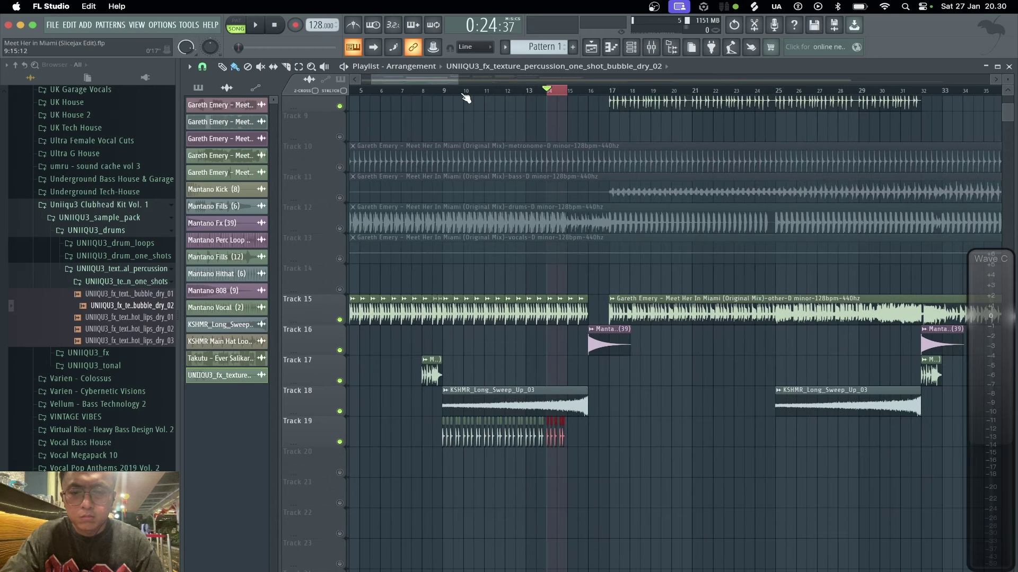
# - Route the bubble_dry_02 sample to mixer track 15 and set that track's fader to 80% during playback
pyautogui.press('space')
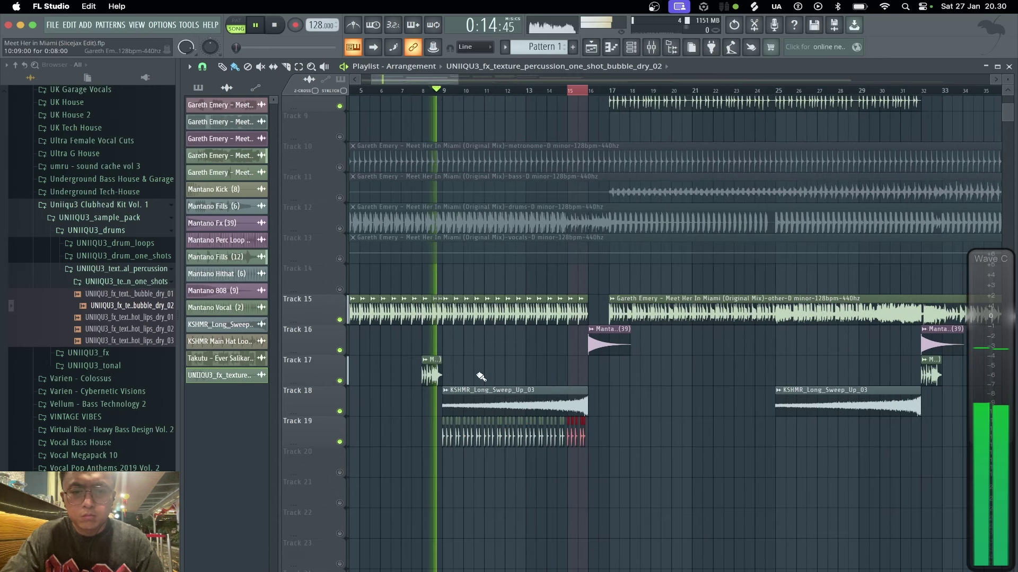
pyautogui.doubleClick(444, 438)
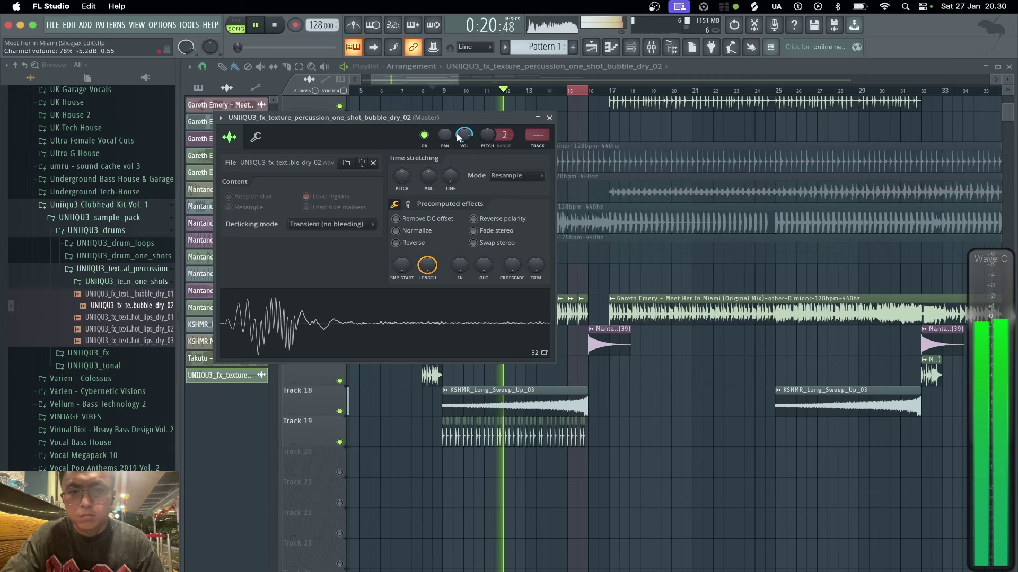
pyautogui.click(544, 146)
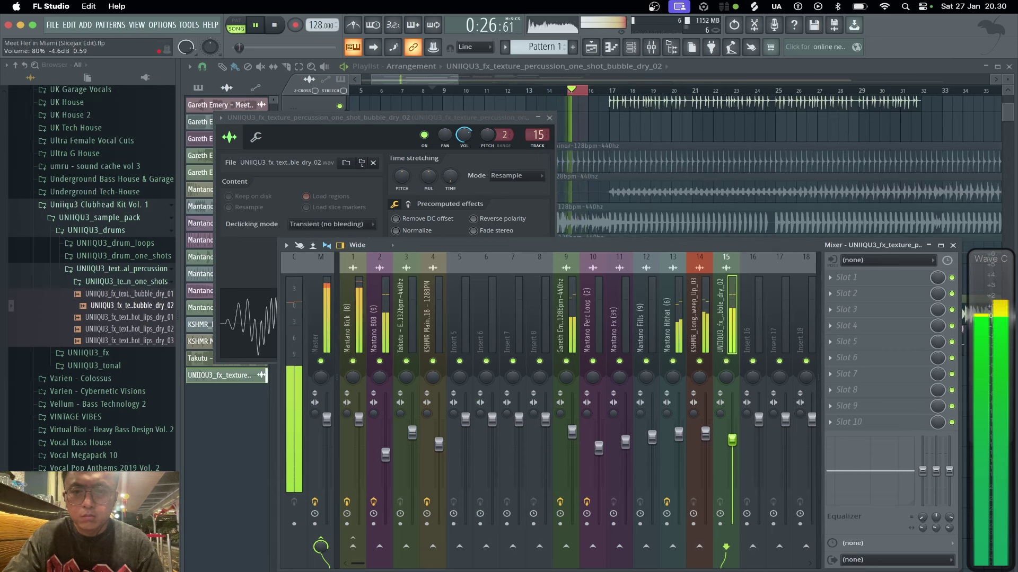
# - Move the bubble_dry_02 mixer track from insert 15 to insert 5 and play back the build-up before bar 17
pyautogui.press('space')
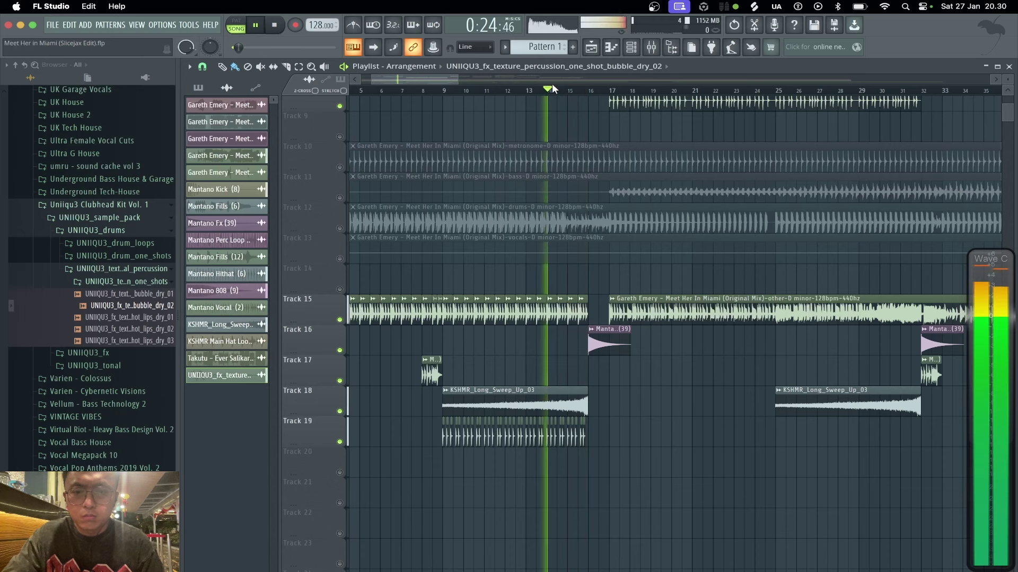
pyautogui.doubleClick(580, 444)
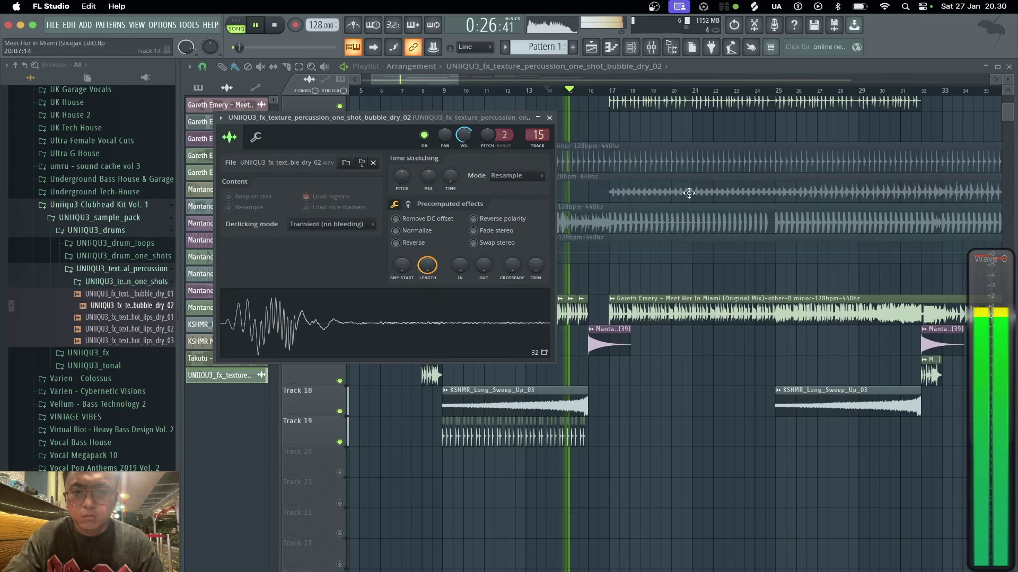
pyautogui.click(651, 47)
pyautogui.moveTo(726, 300); pyautogui.dragTo(459, 300)
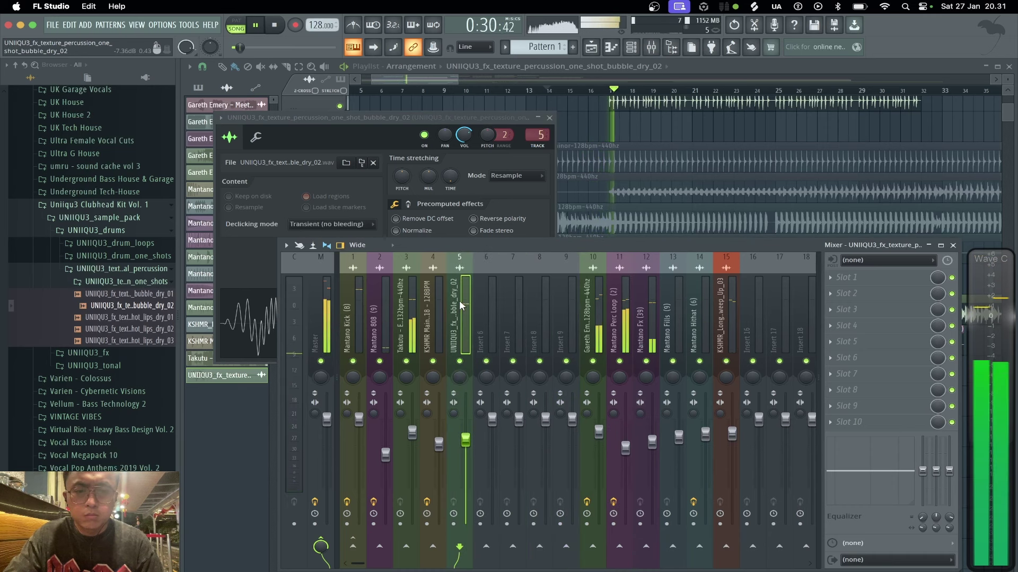
pyautogui.click(427, 80)
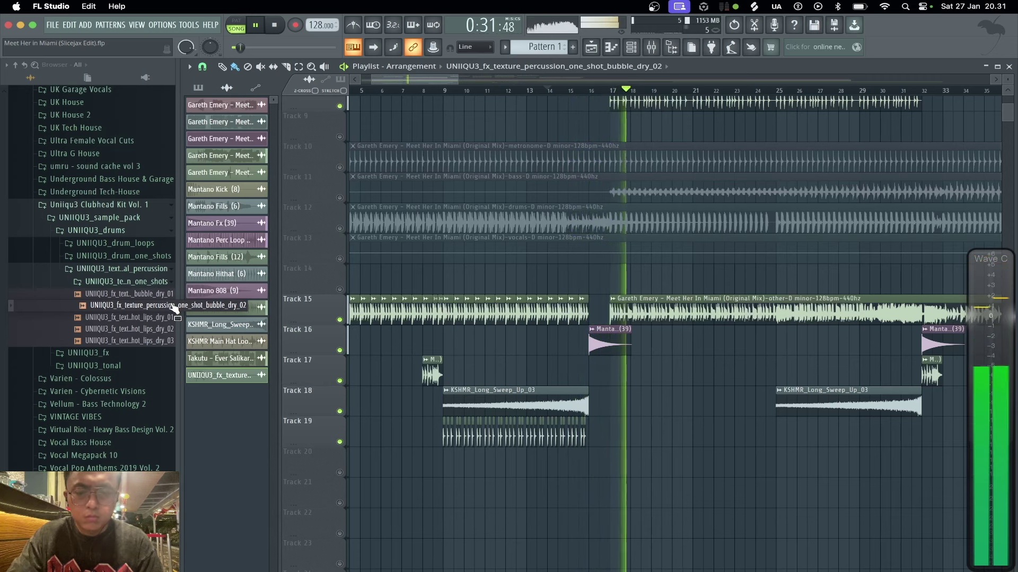
pyautogui.press('space')
pyautogui.press('space')
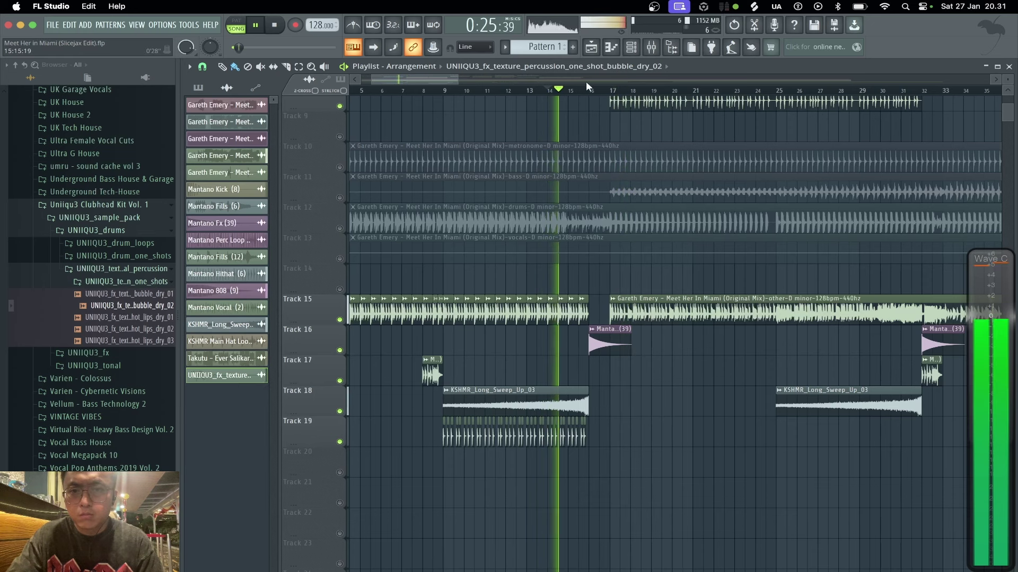
# - Place a copy of the long "other" stem clip on Track 21 starting at bar 1 and unmute that track
pyautogui.scroll(-3, 591, 93)
pyautogui.press('space')
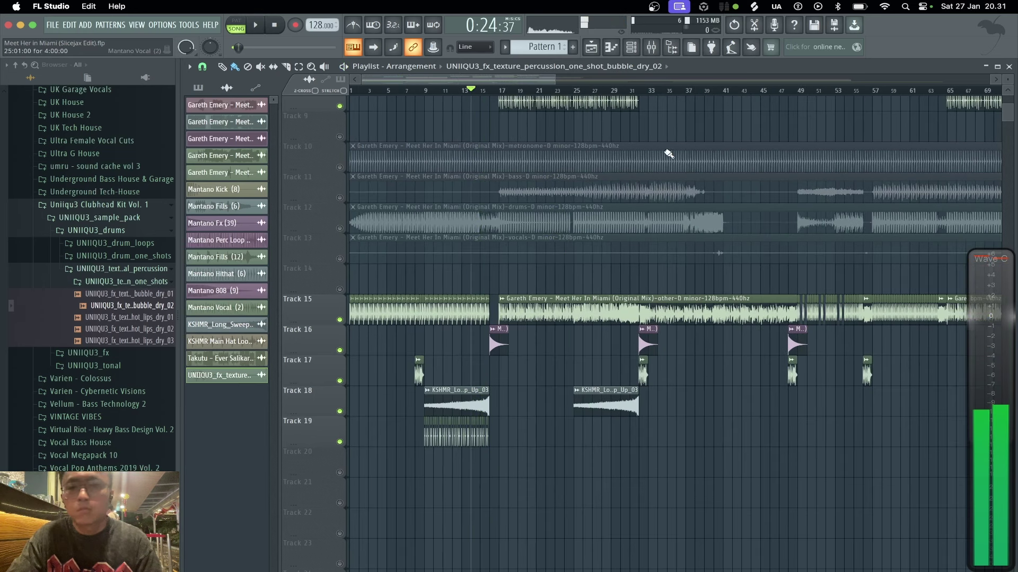
pyautogui.press('space')
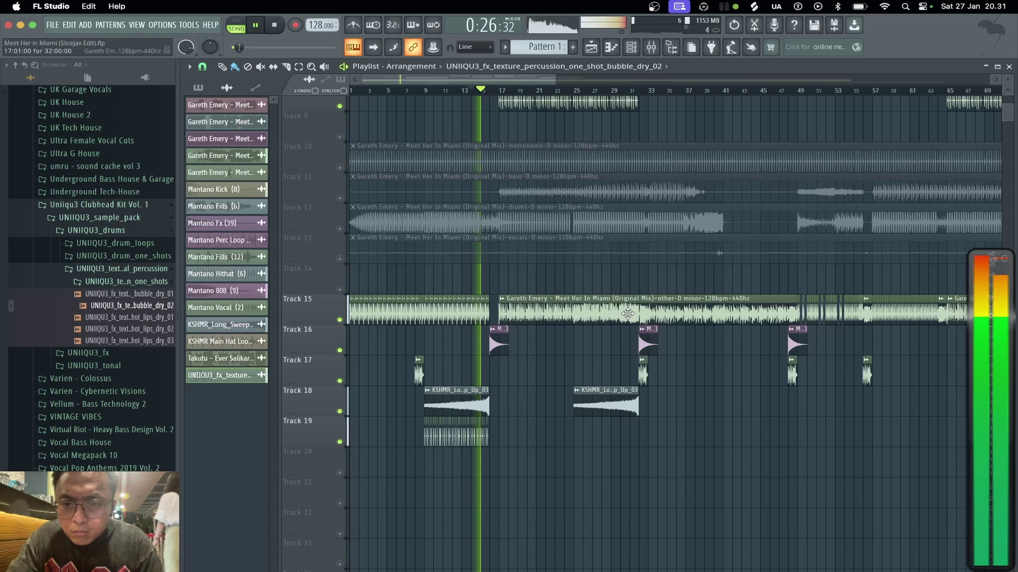
pyautogui.click(626, 316)
pyautogui.press('space')
pyautogui.click(445, 494)
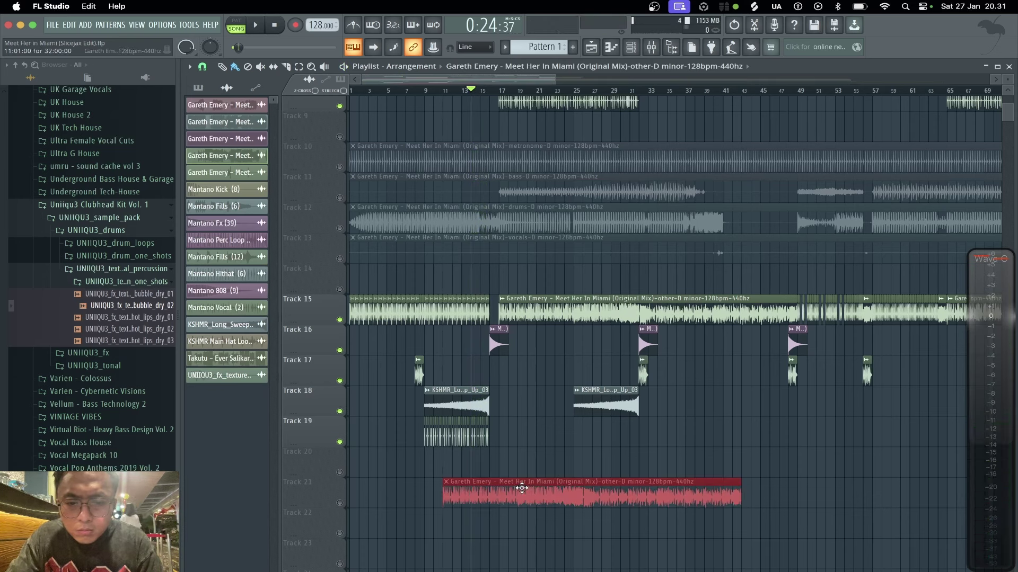
pyautogui.moveTo(518, 493); pyautogui.dragTo(427, 496)
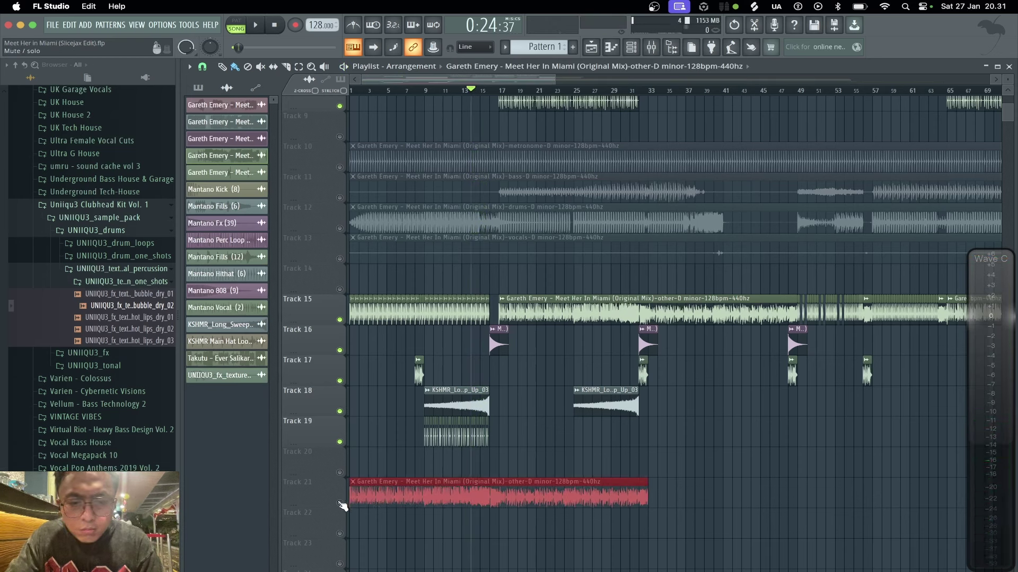
pyautogui.click(340, 504)
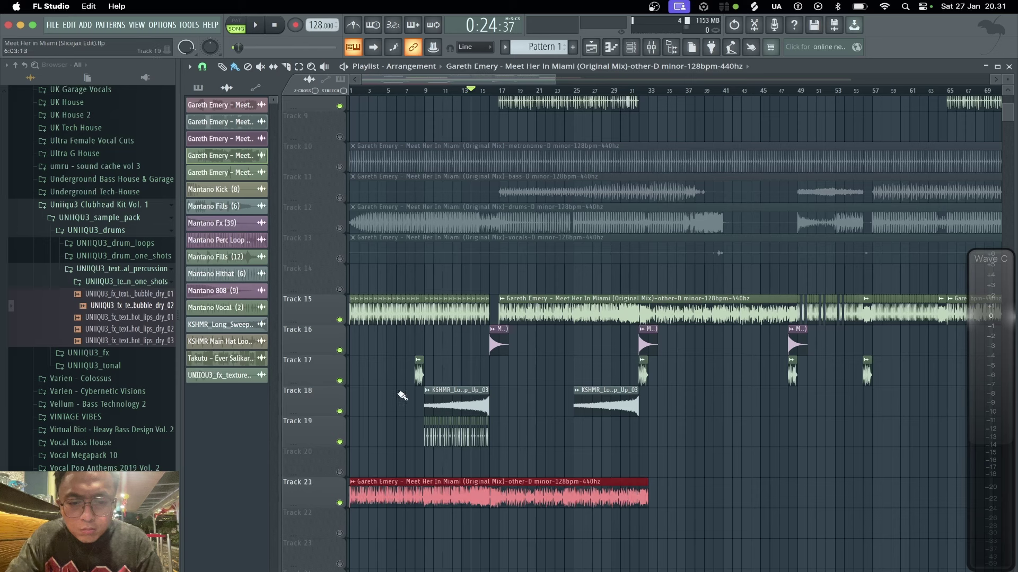
pyautogui.click(378, 464)
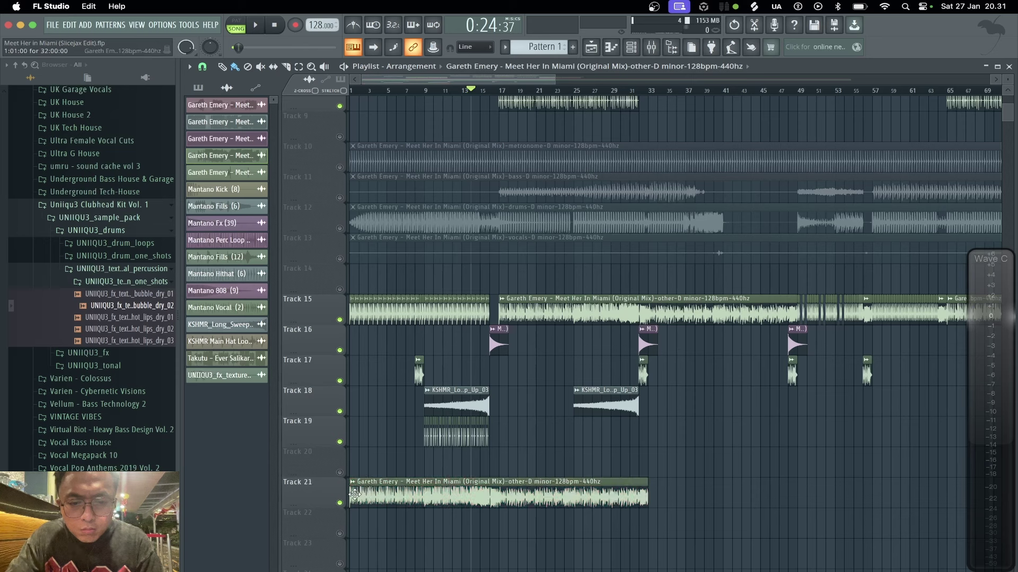
# - Trim both ends of the Track 21 stem clip so it fills only bar 16
pyautogui.moveTo(351, 494); pyautogui.dragTo(475, 503)
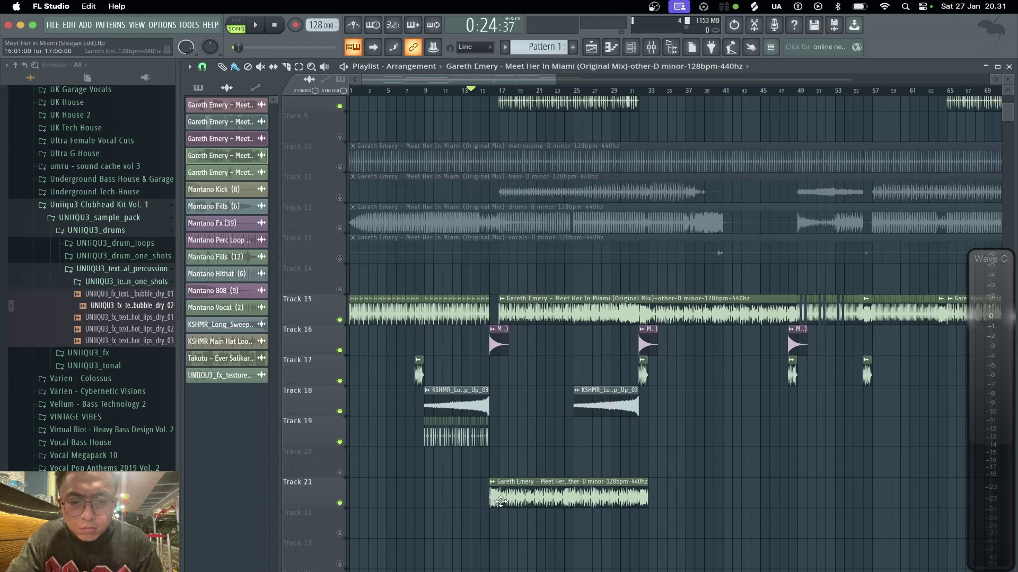
pyautogui.press('space')
pyautogui.moveTo(645, 495); pyautogui.dragTo(498, 495)
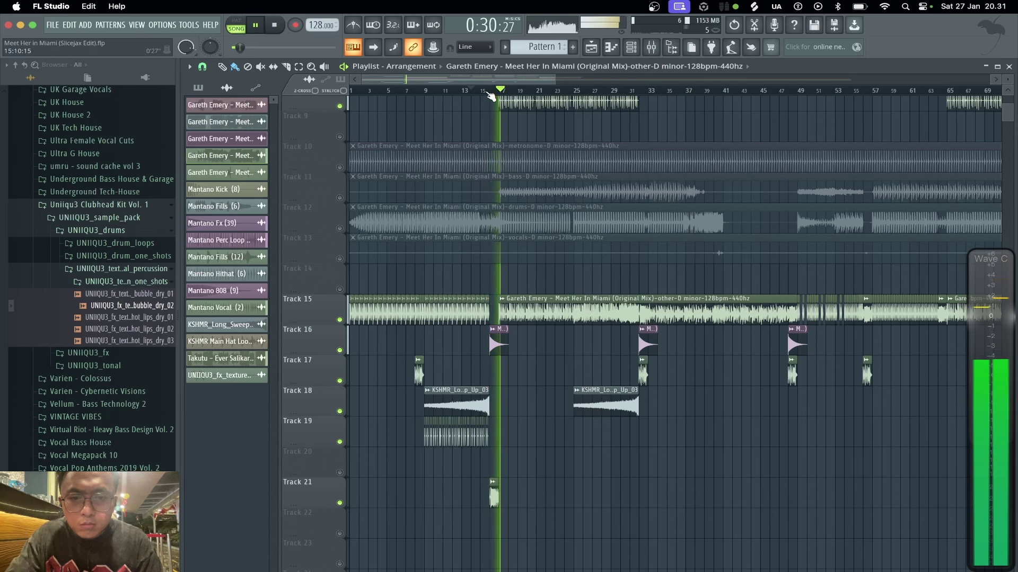
# - Try extending the Track 21 clip's start back to step 14 of bar 15, and return it to bar 16
pyautogui.scroll(4, 488, 97)
pyautogui.scroll(4, 491, 96)
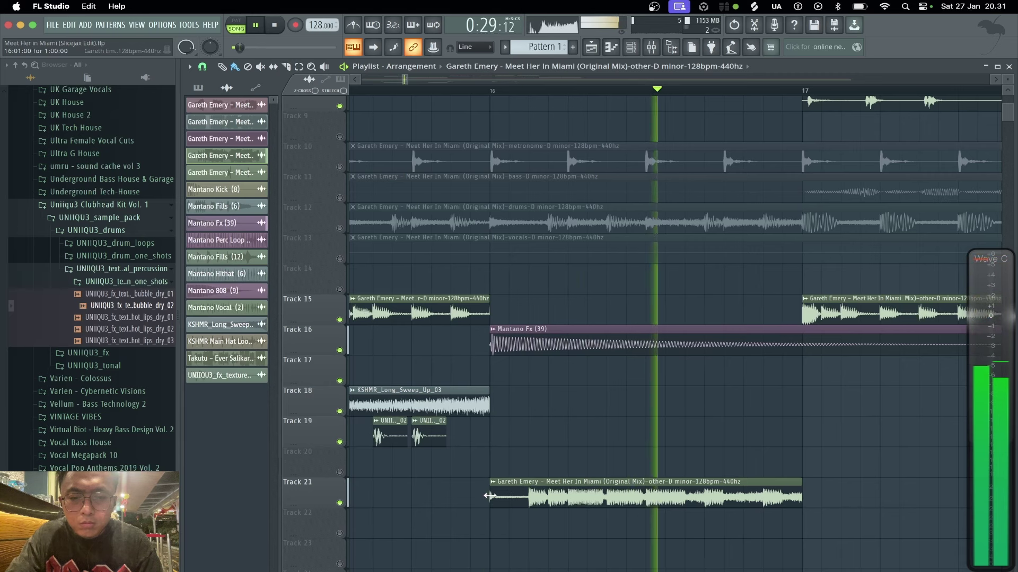
pyautogui.press('space')
pyautogui.moveTo(488, 496); pyautogui.dragTo(430, 492)
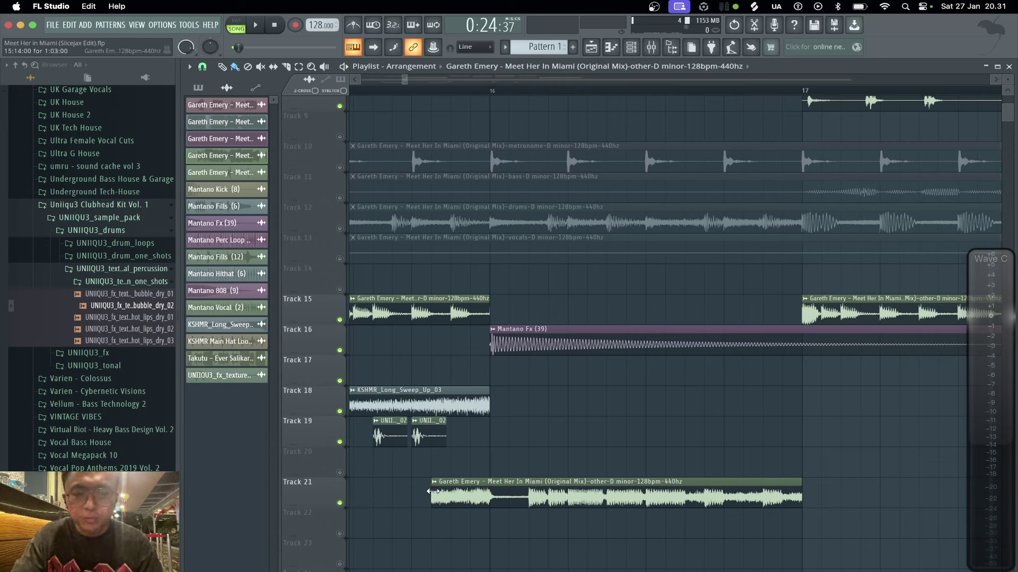
pyautogui.moveTo(452, 495); pyautogui.dragTo(504, 500)
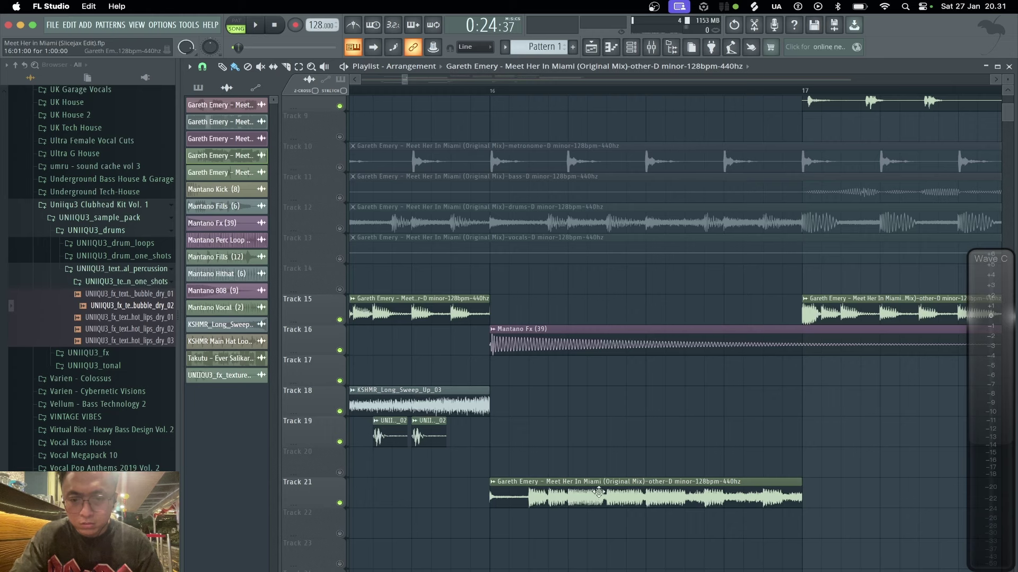
# - Play back the transition from step 11 of bar 15 through the stem clip in bar 16
pyautogui.press('space')
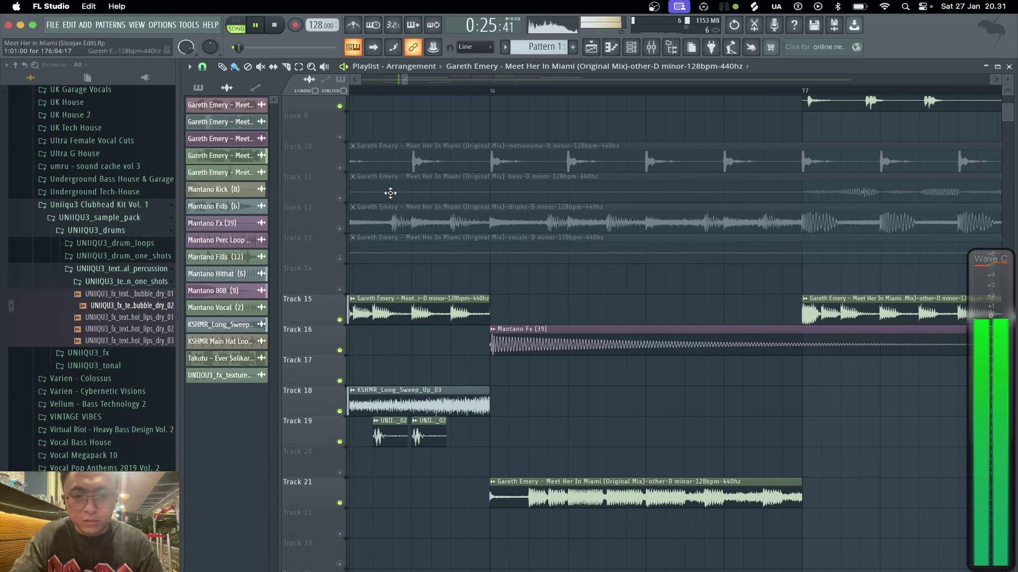
pyautogui.press('space')
pyautogui.click(371, 94)
pyautogui.scroll(-2, 371, 94)
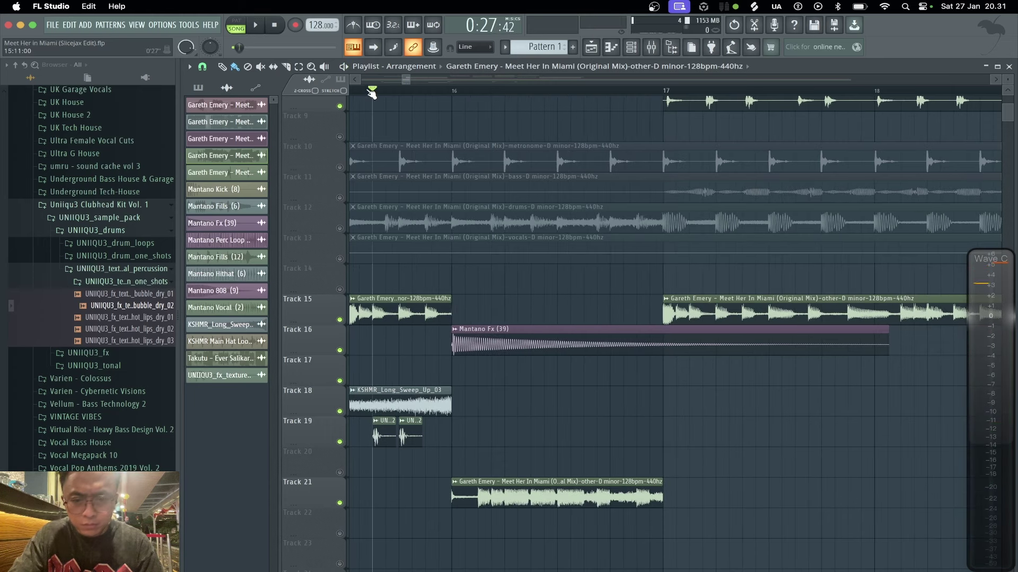
pyautogui.press('space')
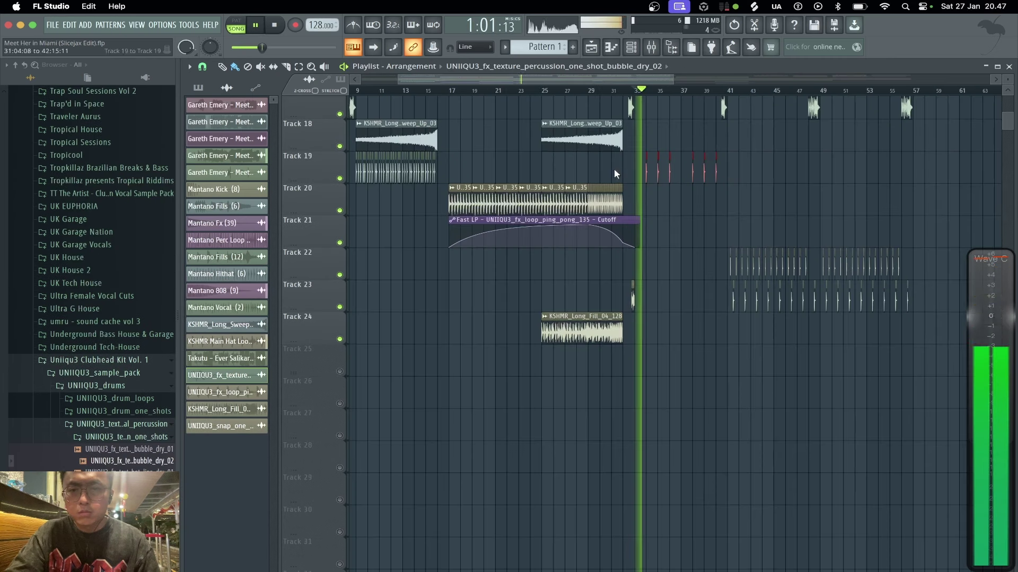
# - Duplicate the selected bubble hits of bars 33 to 40 on Track 19 twice, filling through bar 56
pyautogui.press('space')
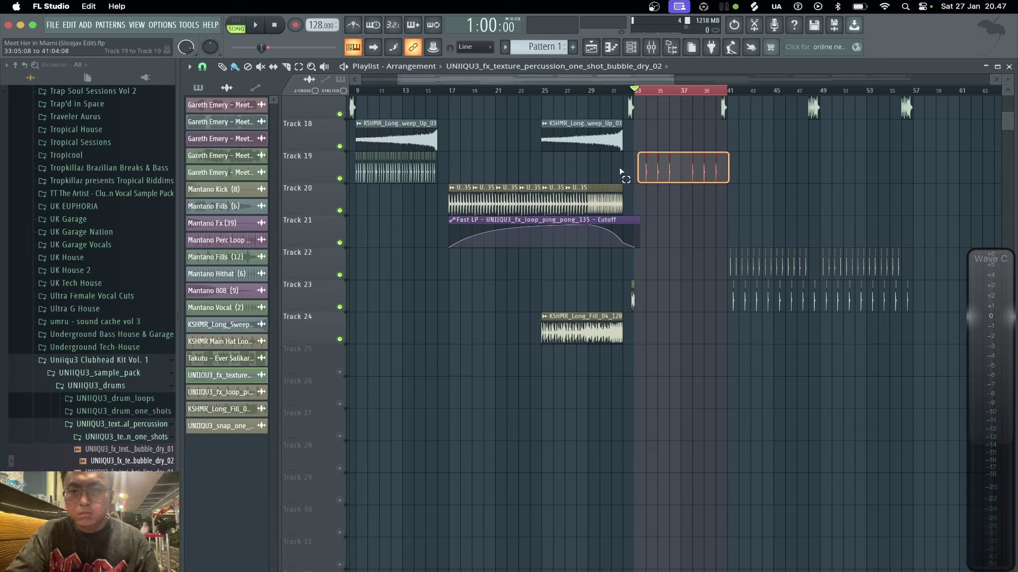
pyautogui.hotkey('ctrl', 'b')
pyautogui.hotkey('ctrl', 'b')
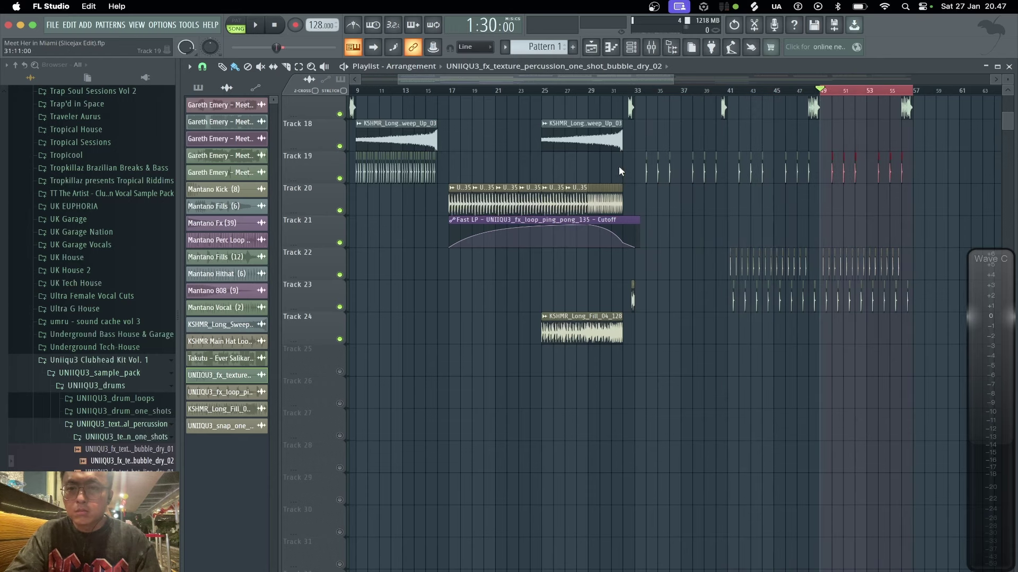
pyautogui.scroll(-3, 629, 92)
pyautogui.scroll(4, 733, 200)
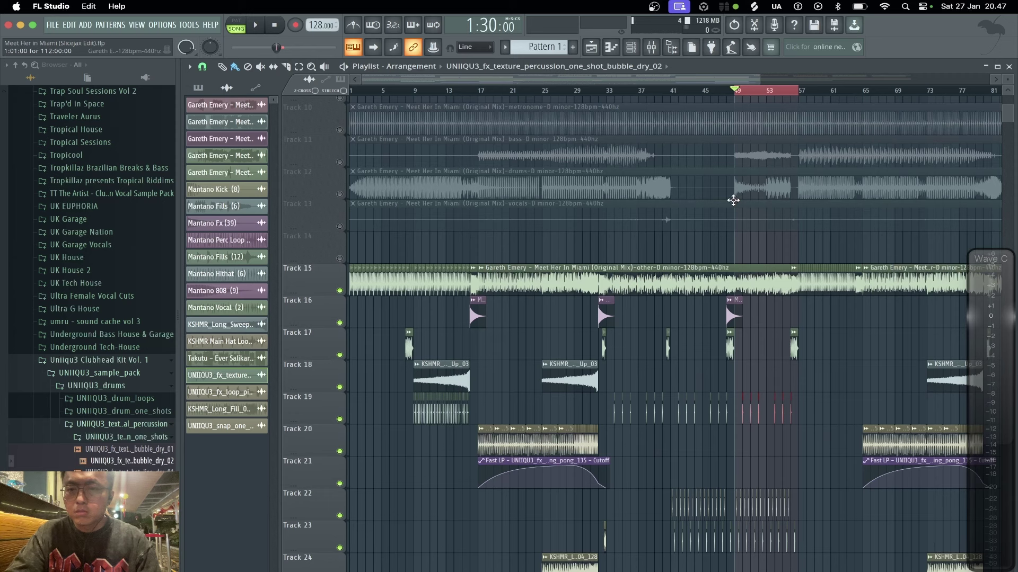
# - Play the section around bar 56 and delete the repeated short stem clips on Track 15 from bar 57 up to bar 64
pyautogui.press('space')
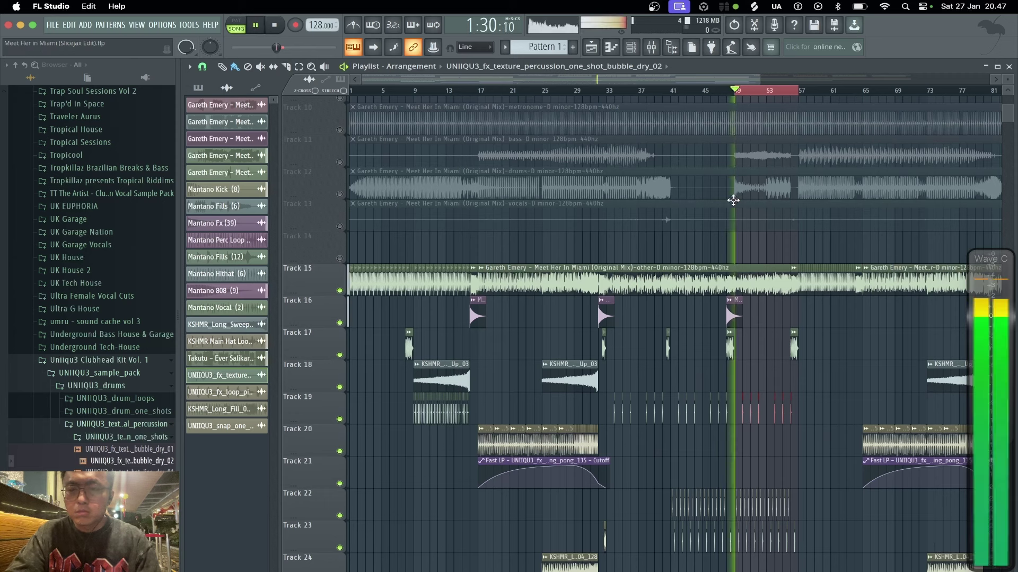
pyautogui.click(794, 93)
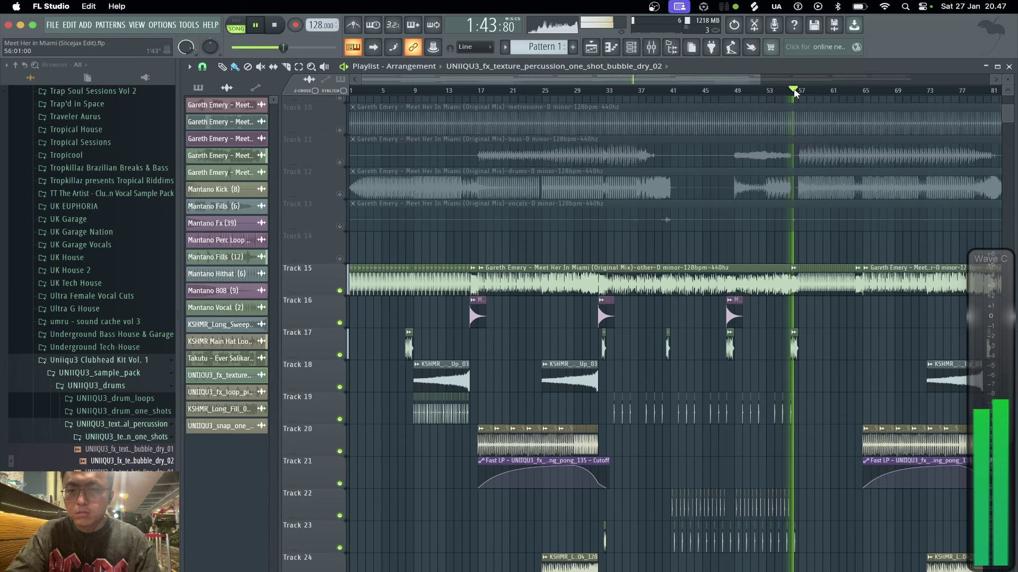
pyautogui.scroll(2, 794, 93)
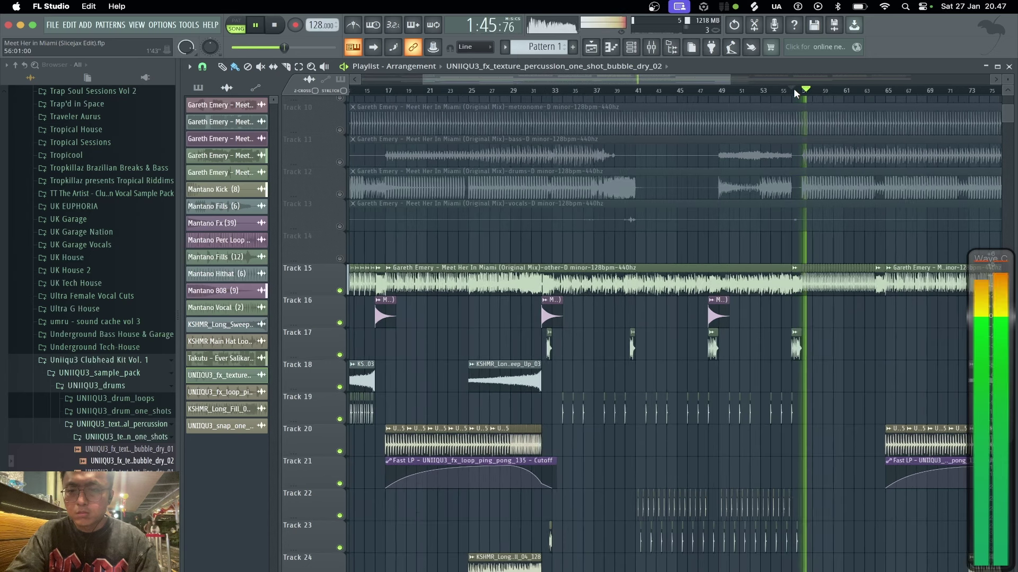
pyautogui.scroll(2, 882, 88)
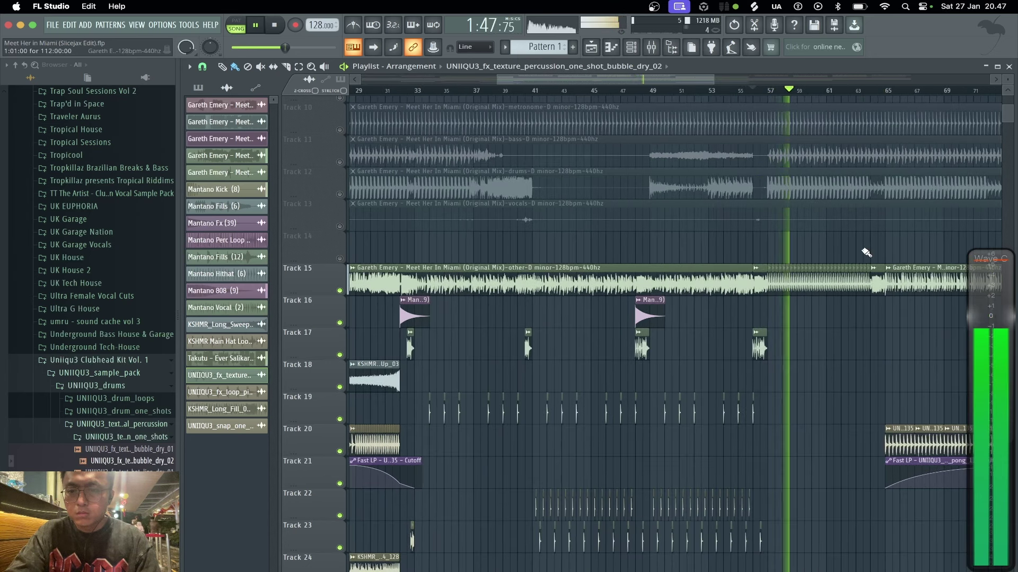
pyautogui.moveTo(872, 281); pyautogui.dragTo(768, 290)
# - Extend the Track 15 stem clip that starts at bar 56 to just before the clip at bar 64, checking by playback
pyautogui.click(755, 91)
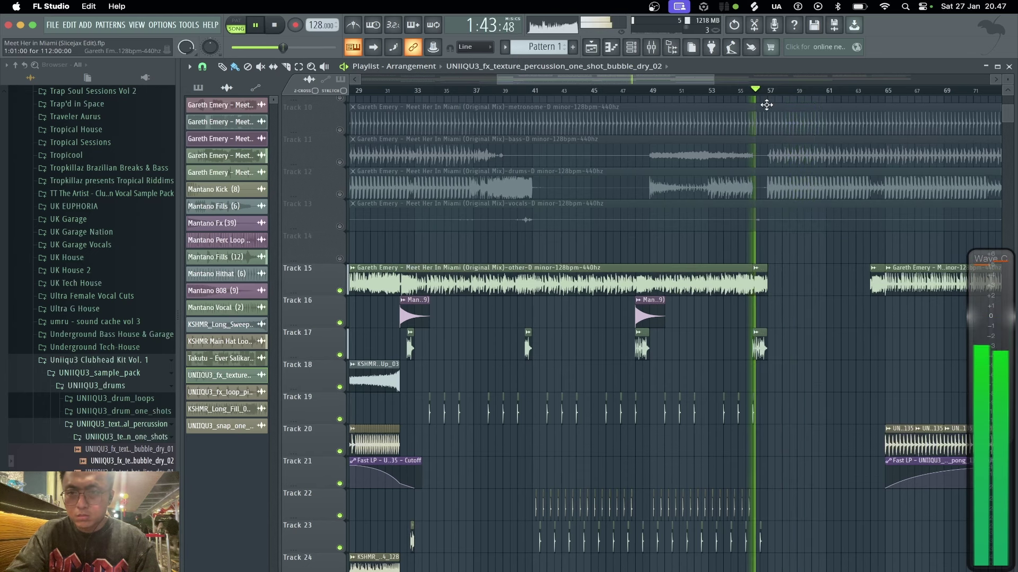
pyautogui.scroll(3, 767, 105)
pyautogui.press('space')
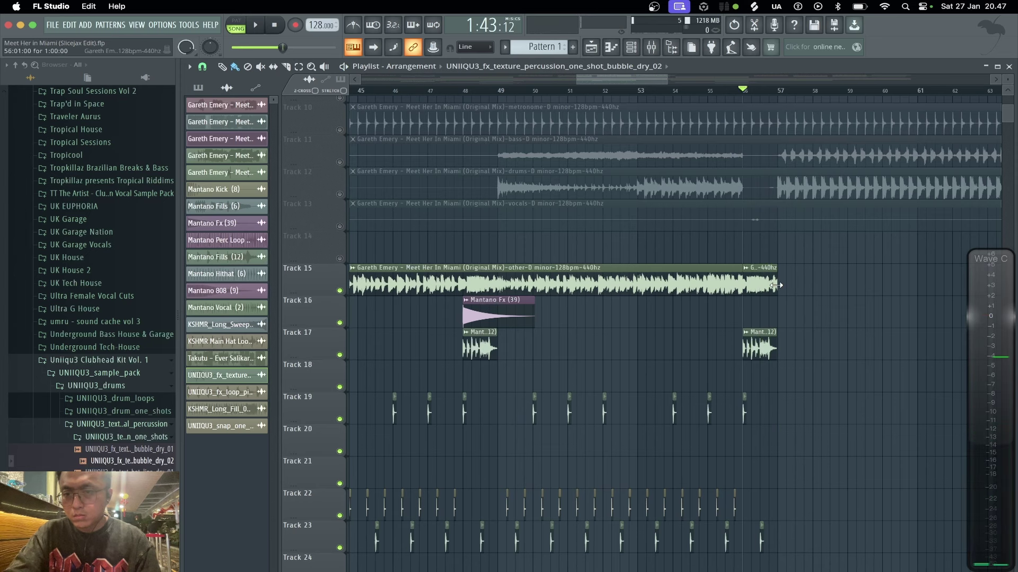
pyautogui.moveTo(776, 285); pyautogui.dragTo(926, 286)
pyautogui.press('space')
pyautogui.press('space')
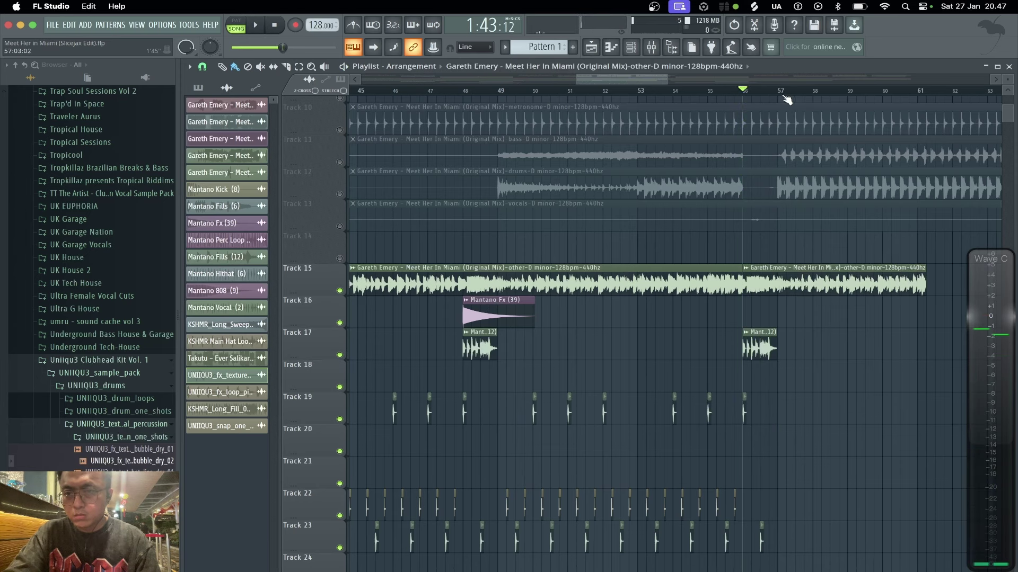
pyautogui.press('space')
pyautogui.scroll(-3, 783, 93)
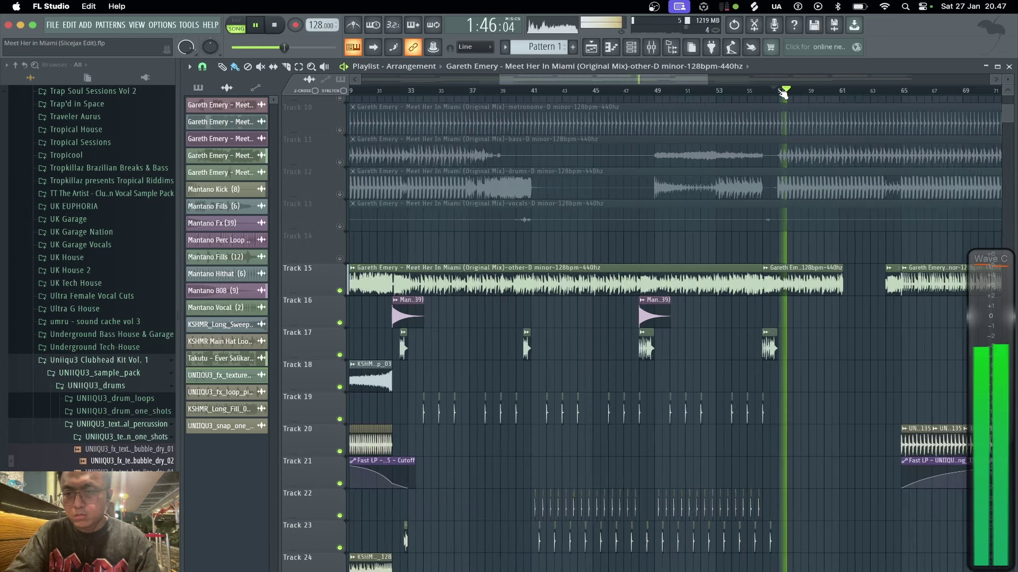
pyautogui.moveTo(840, 281); pyautogui.dragTo(868, 284)
pyautogui.press('space')
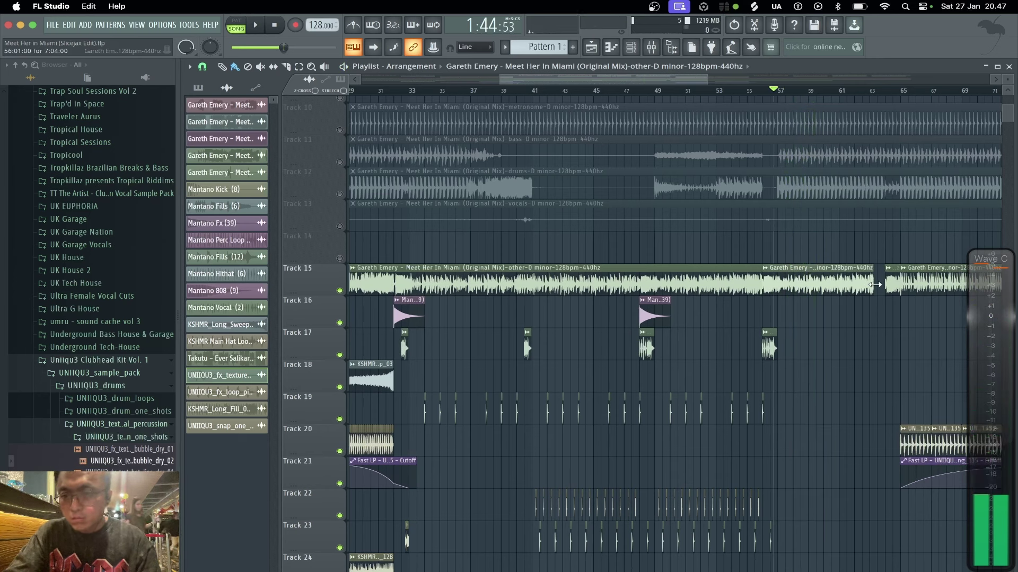
pyautogui.press('space')
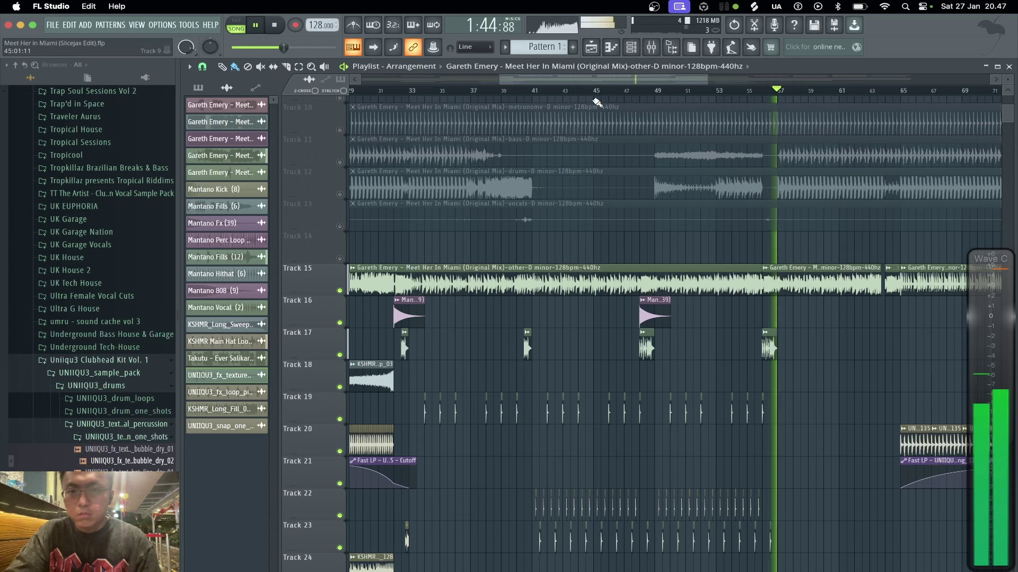
# - Review the whole arrangement across all tracks, playing it from bar 1 and from bar 95
pyautogui.scroll(-4, 598, 94)
pyautogui.press('space')
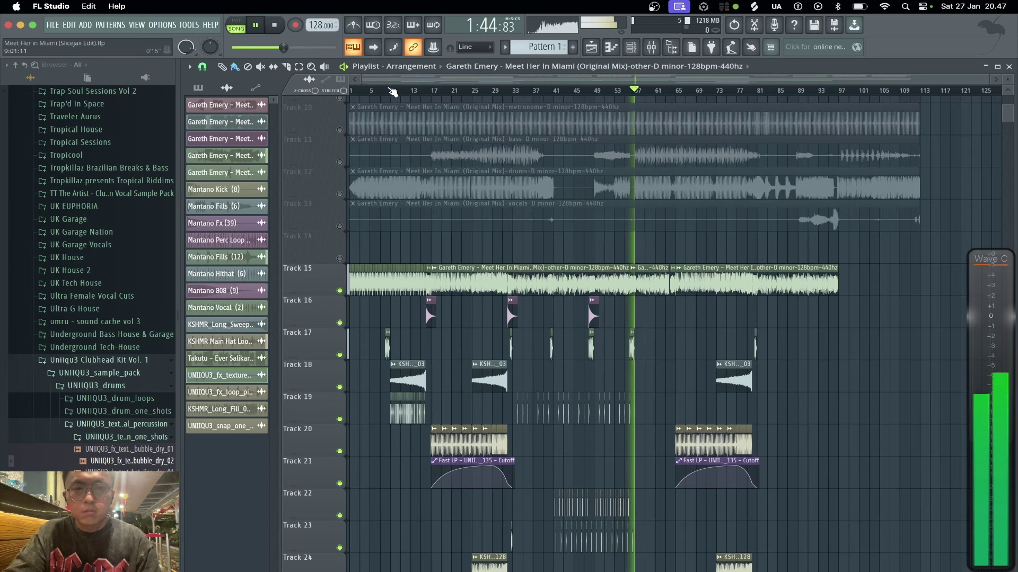
pyautogui.click(354, 93)
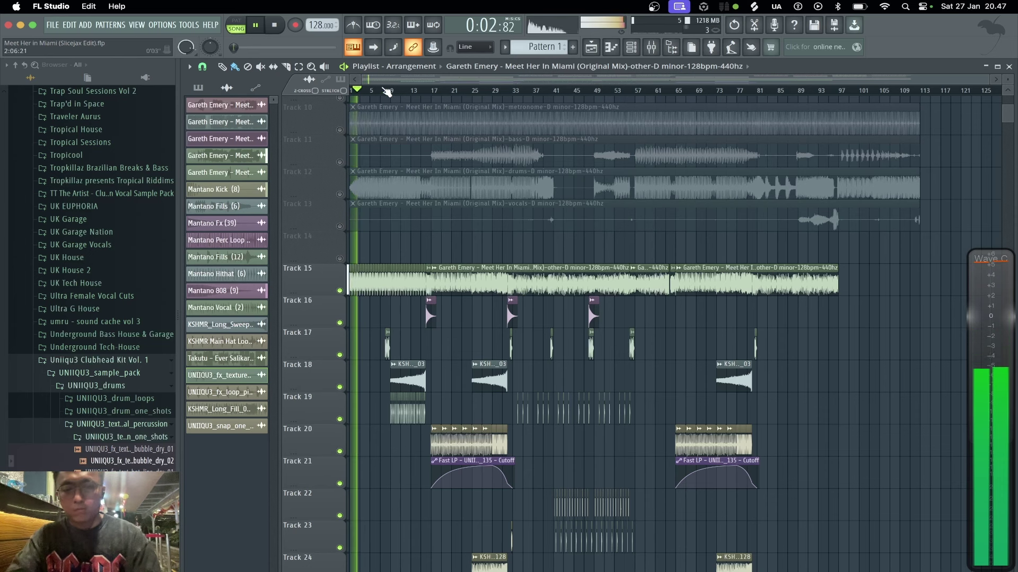
pyautogui.scroll(-5, 485, 120)
pyautogui.press('space')
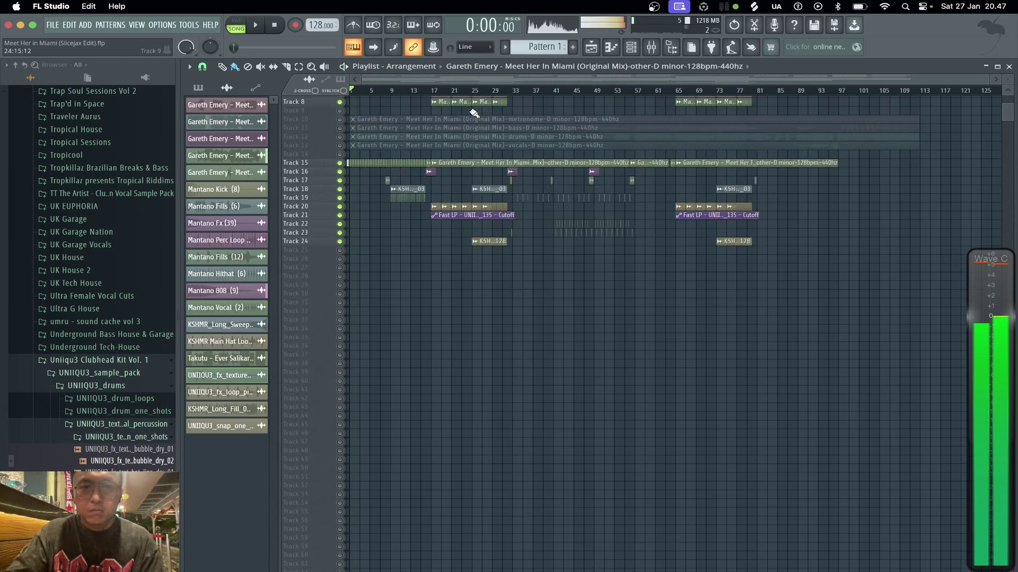
pyautogui.scroll(4, 703, 289)
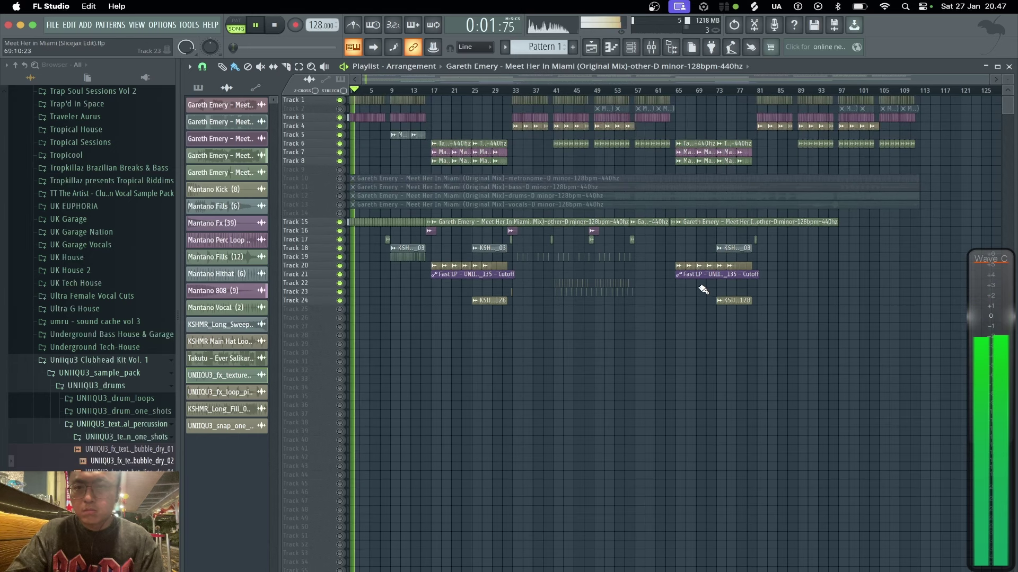
pyautogui.click(828, 93)
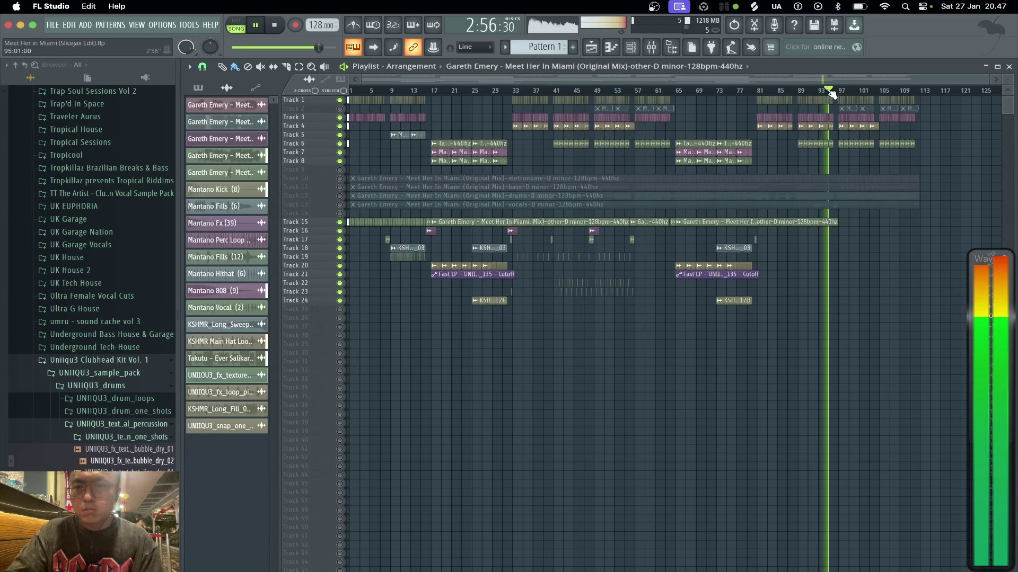